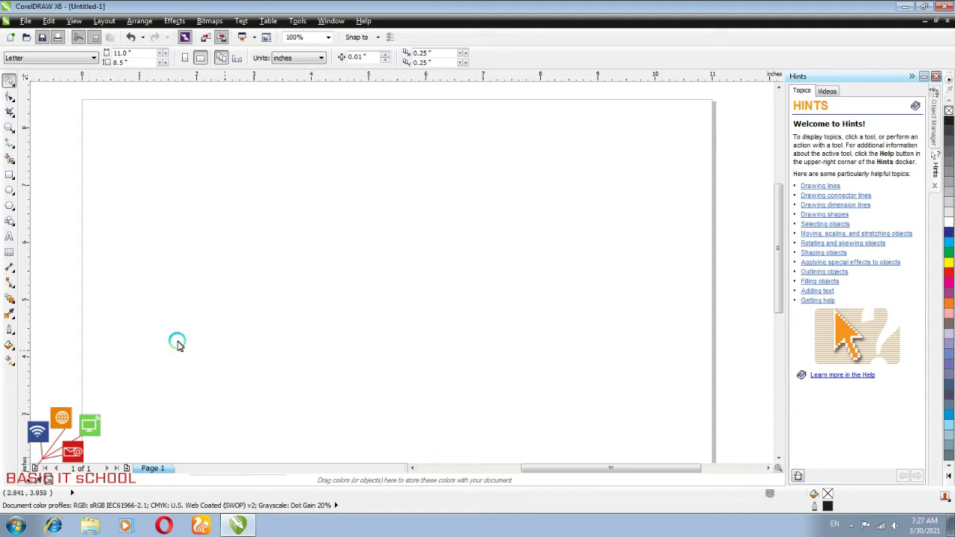
Draw a rectangle in the middle of the page and scale it up to about 7.4 by 3.6 inches.
click(15, 185)
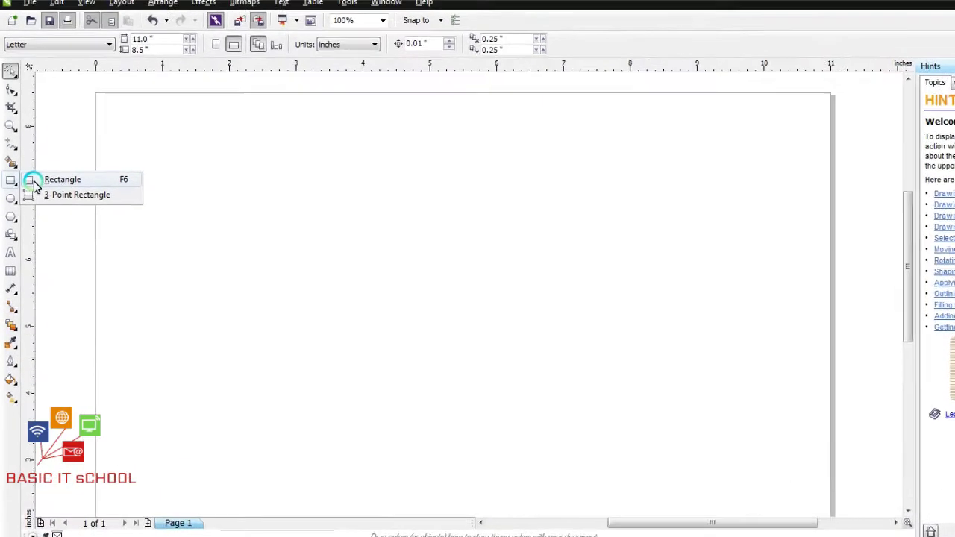
click(34, 183)
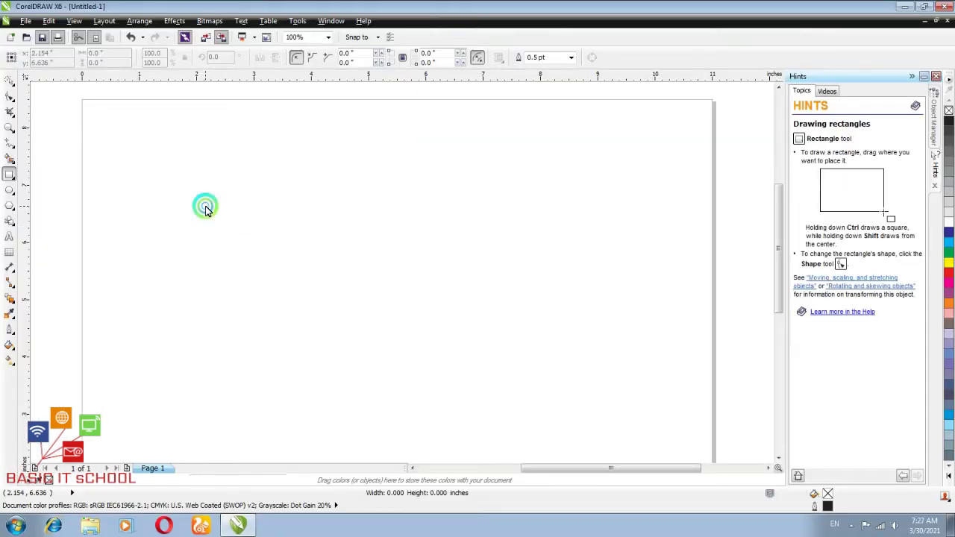
drag(205, 207, 594, 393)
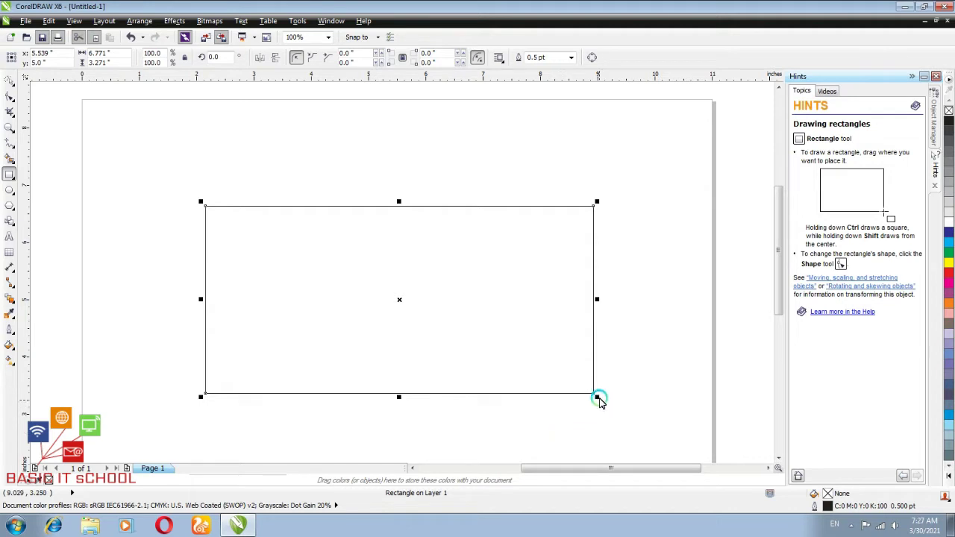
drag(598, 400, 631, 423)
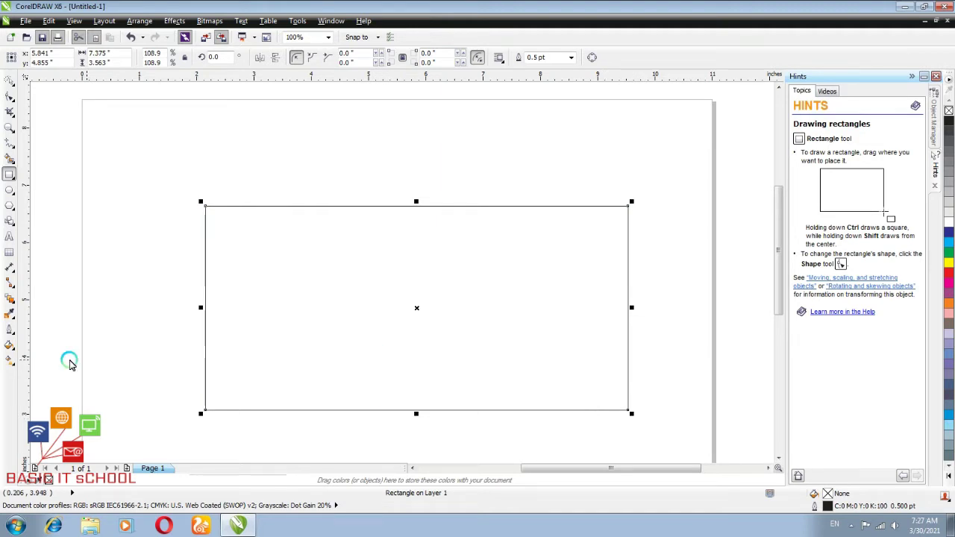
Apply a Sky Blue uniform fill from the CMYK palette to the rectangle.
click(11, 344)
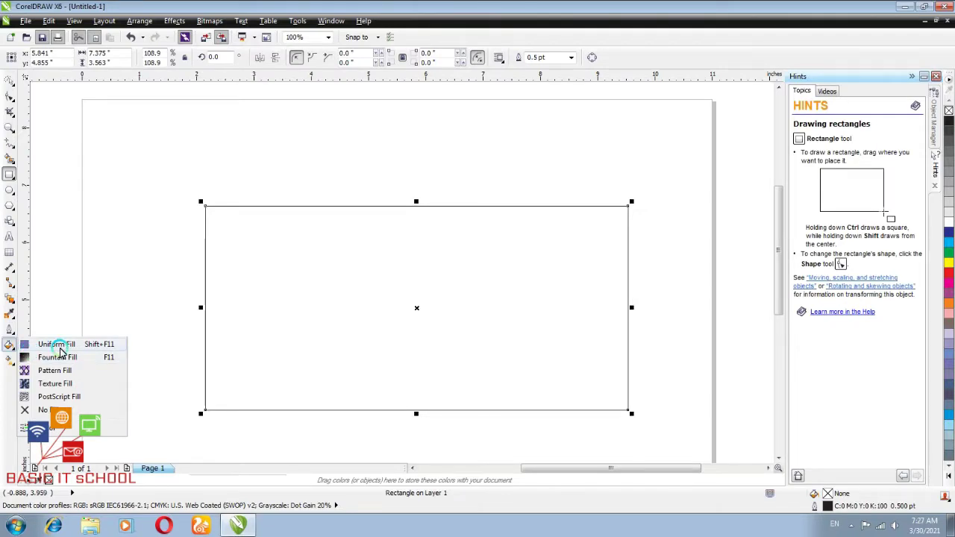
click(58, 345)
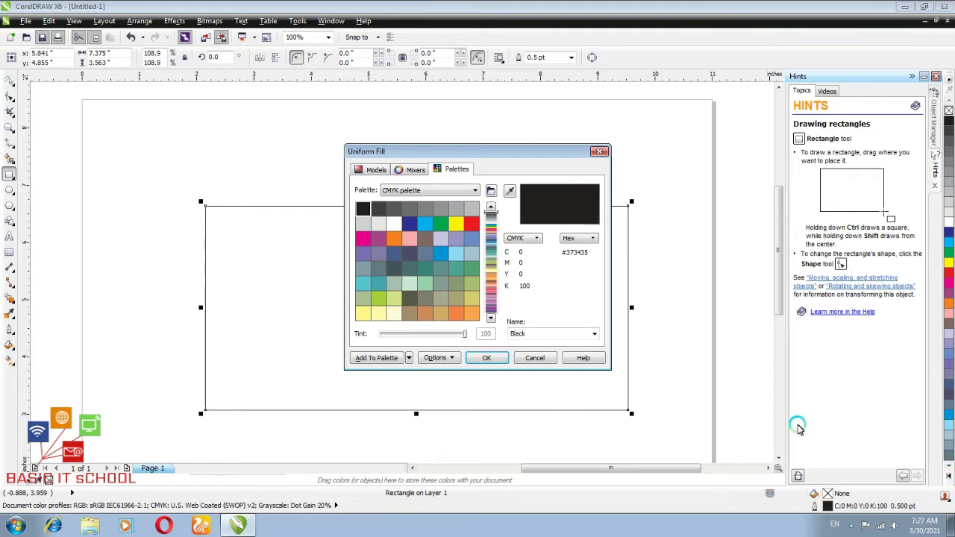
click(444, 257)
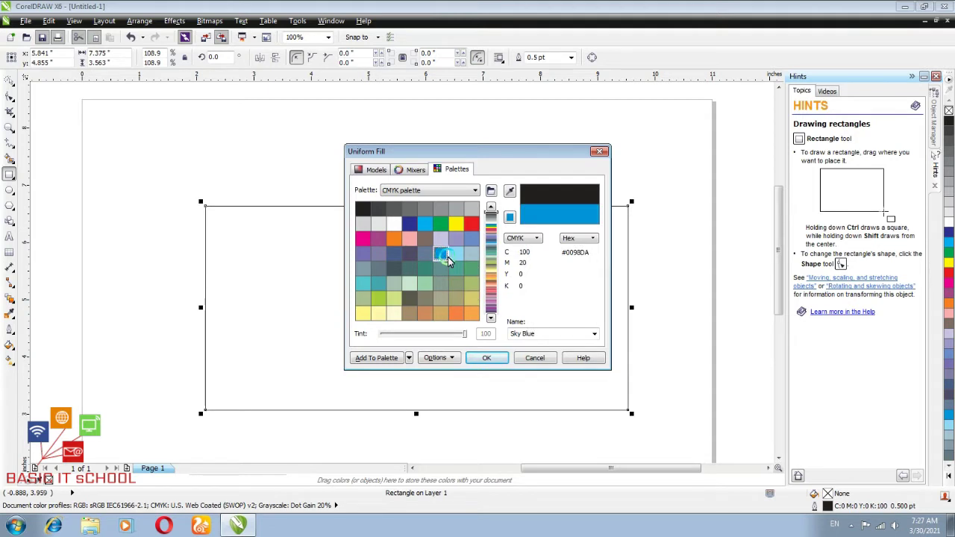
click(503, 359)
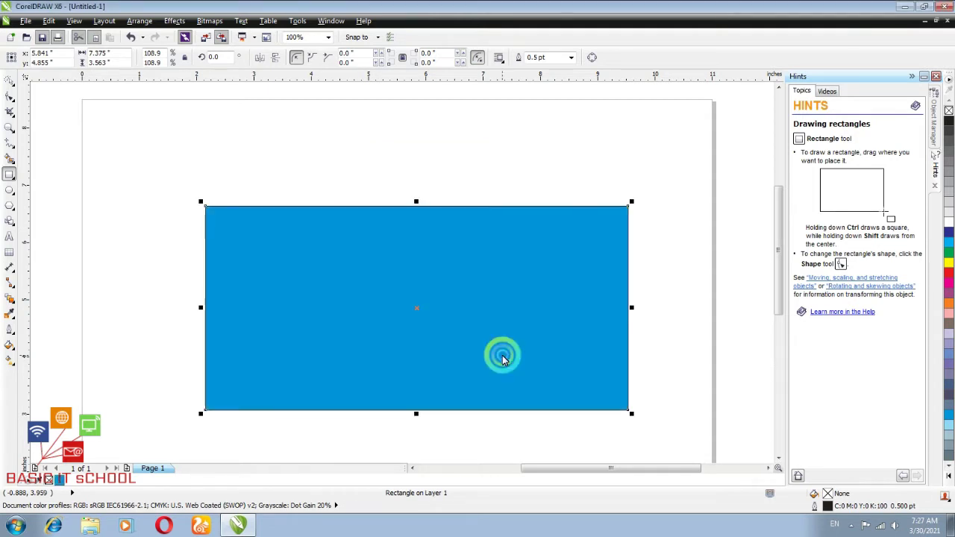
click(593, 496)
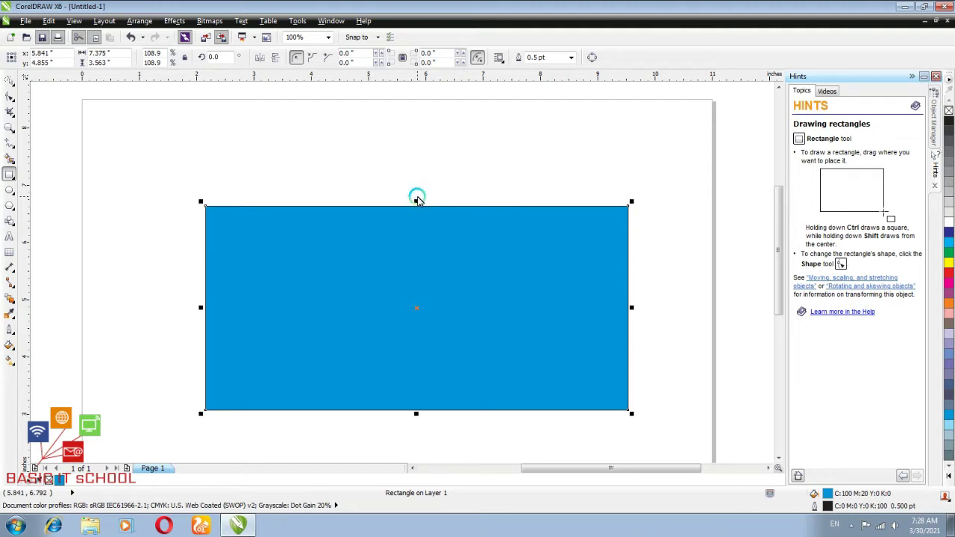
Move the rectangle up about 0.5 inch and stretch its lower edge down to a height of about 3.9 inches.
drag(417, 200, 418, 180)
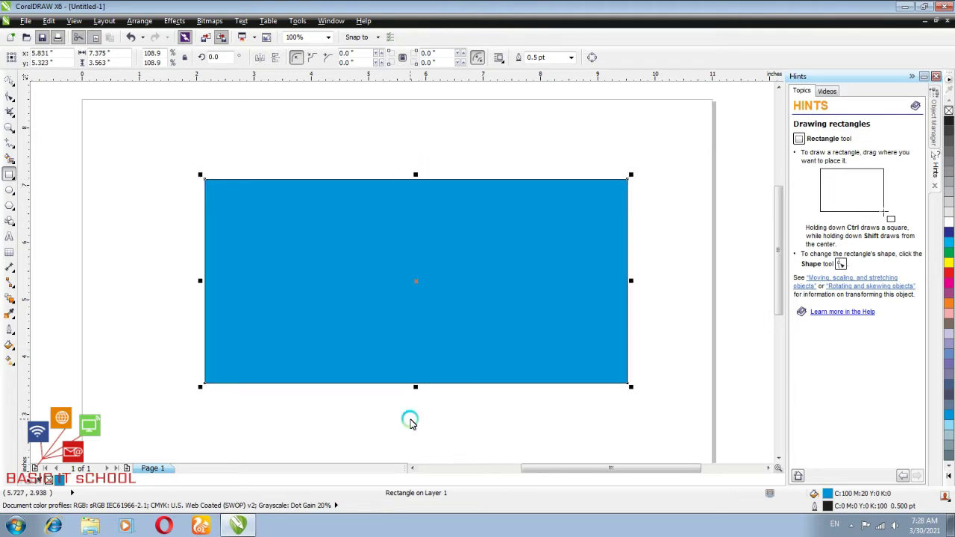
click(9, 80)
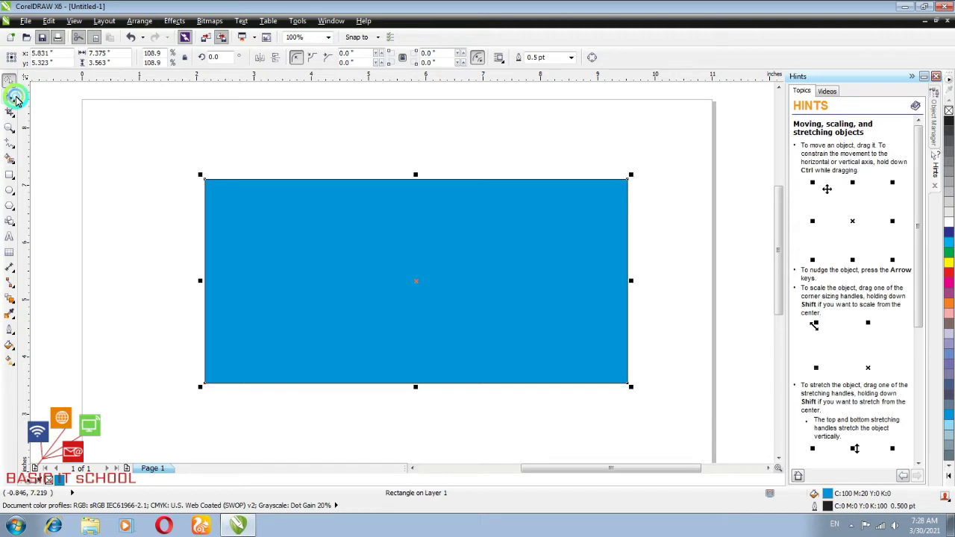
click(414, 398)
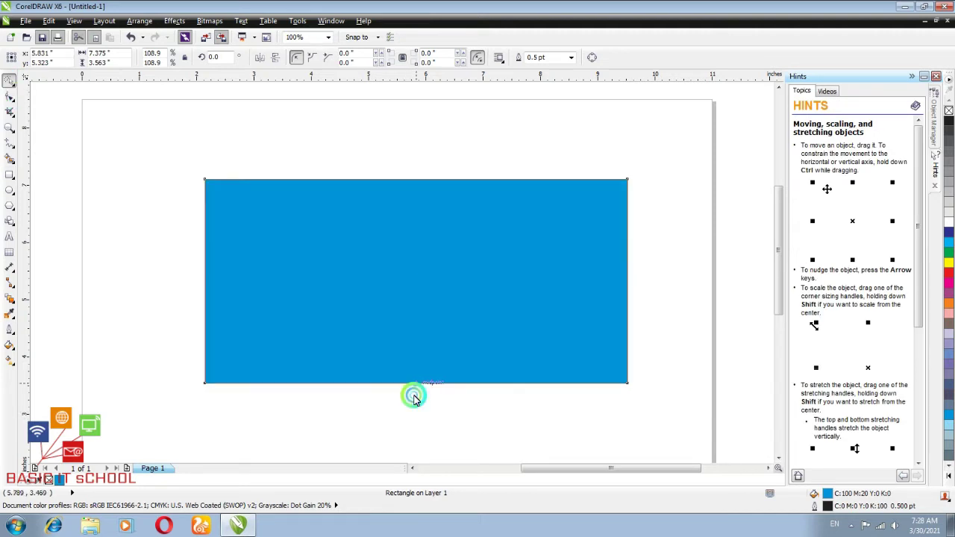
drag(414, 398, 414, 403)
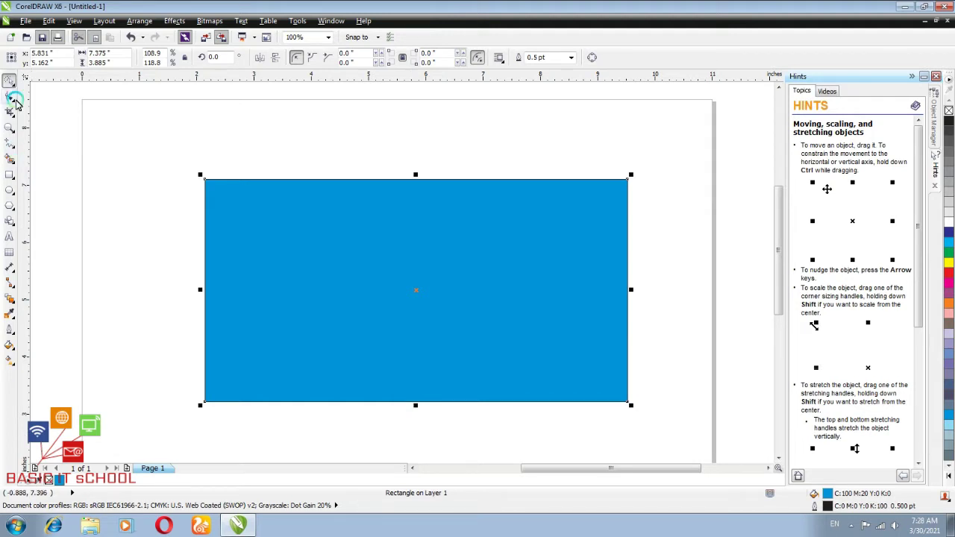
Smudge a thin curved strand outward from the lower part of the rectangle's left edge with the Smudge Brush.
click(12, 99)
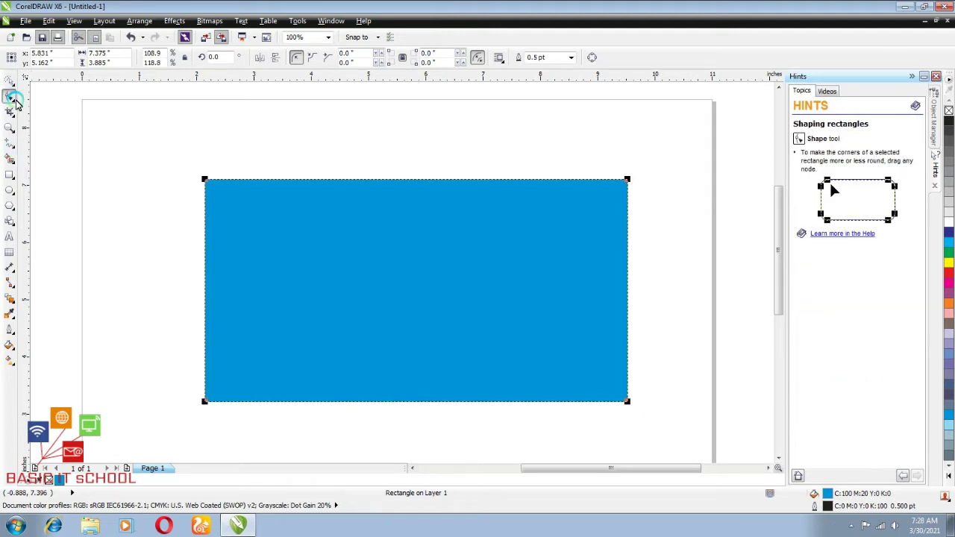
click(12, 109)
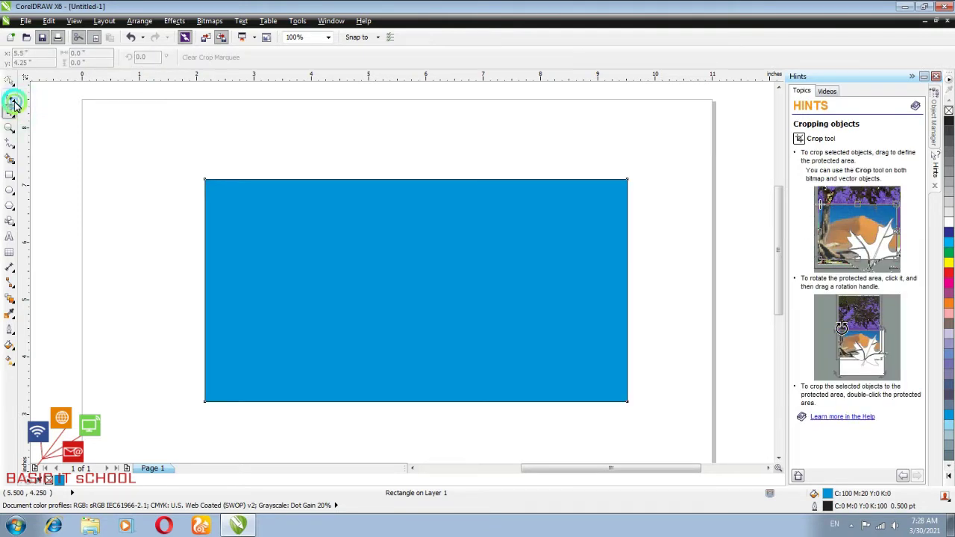
click(12, 97)
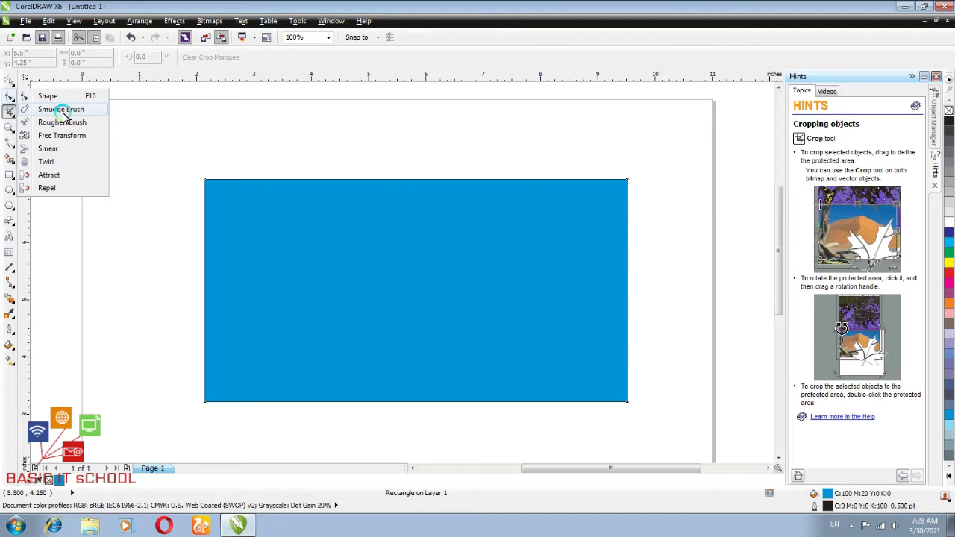
click(63, 113)
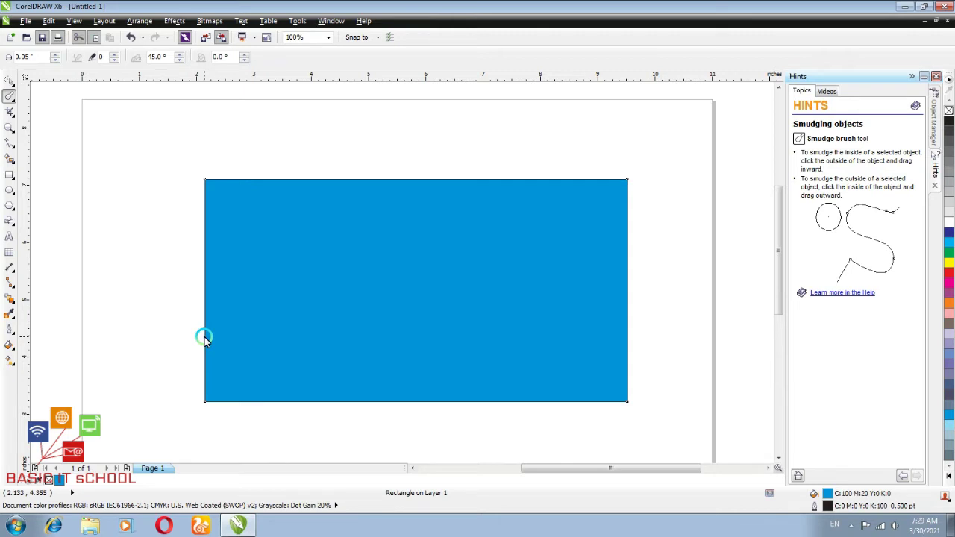
mouse_move(208, 337)
mouse_down()
mouse_move(100, 350)
mouse_move(87, 368)
mouse_up()
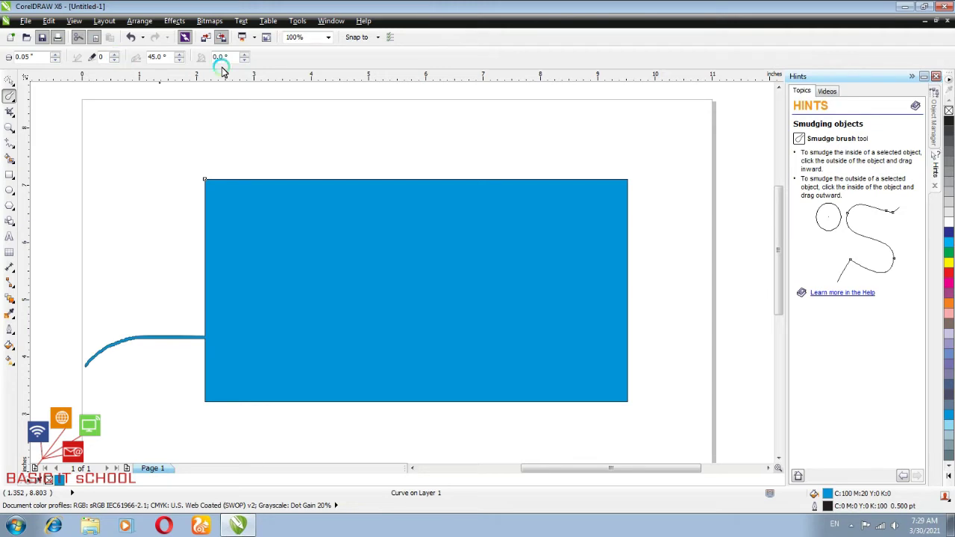
Set the Smudge Brush dryout to -5 and pull two widening strands outward from the rectangle's left edge, above the thin strand.
click(117, 55)
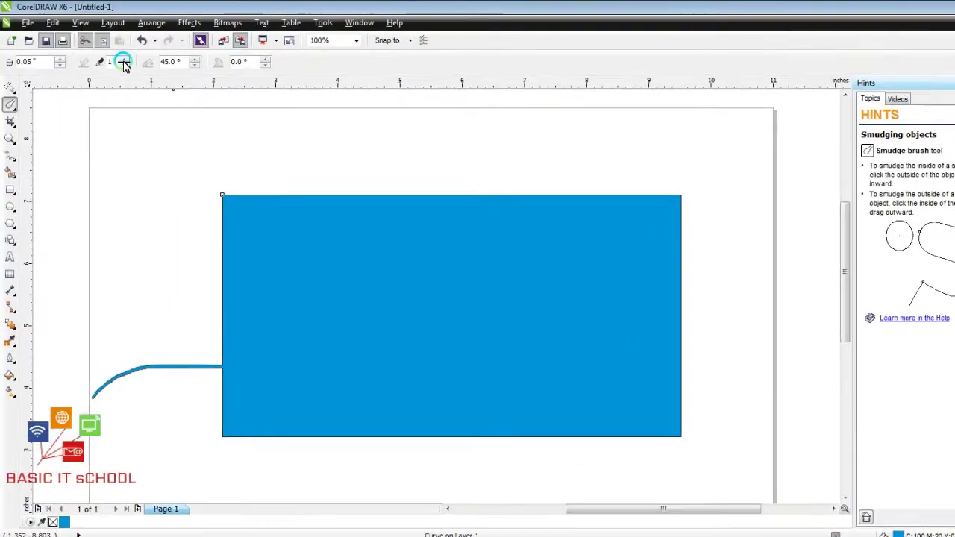
click(142, 71)
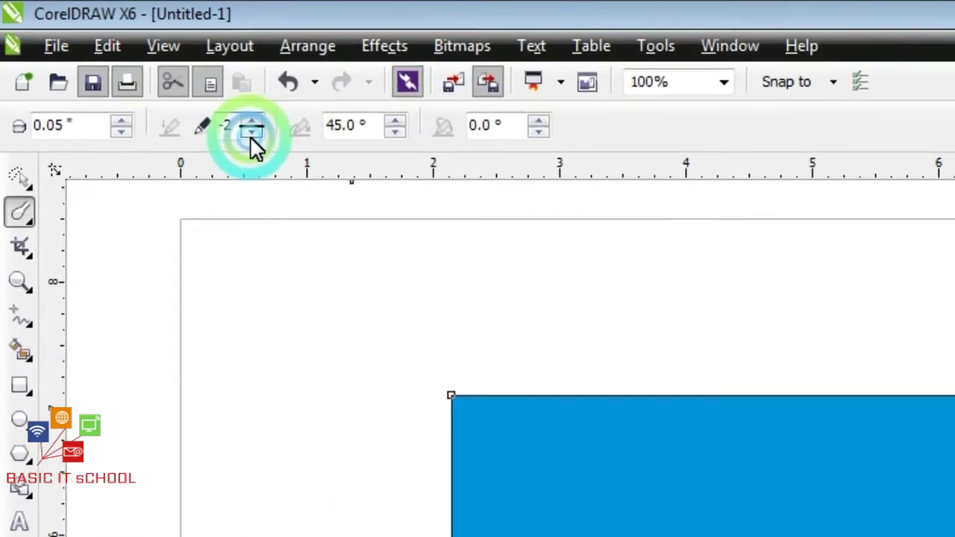
click(142, 71)
click(114, 61)
click(114, 61)
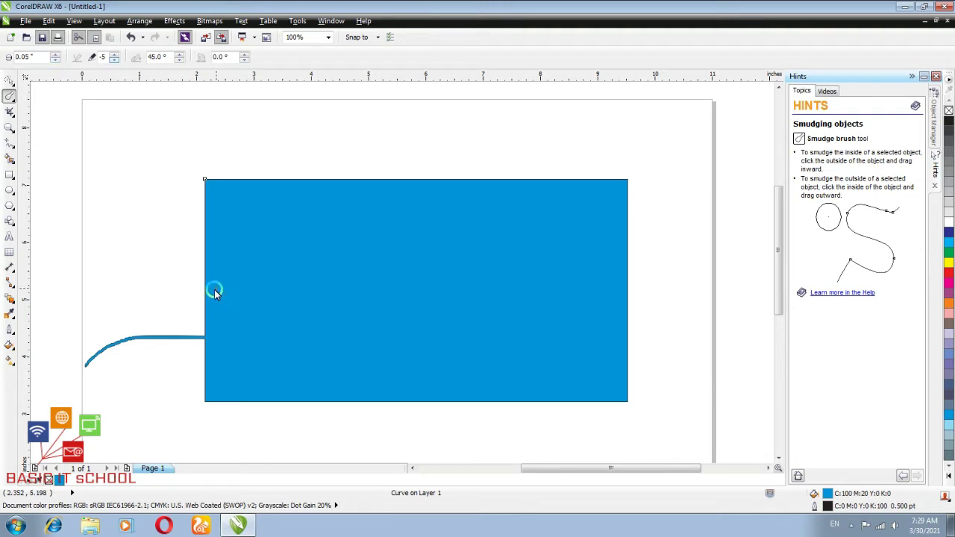
drag(207, 312, 99, 320)
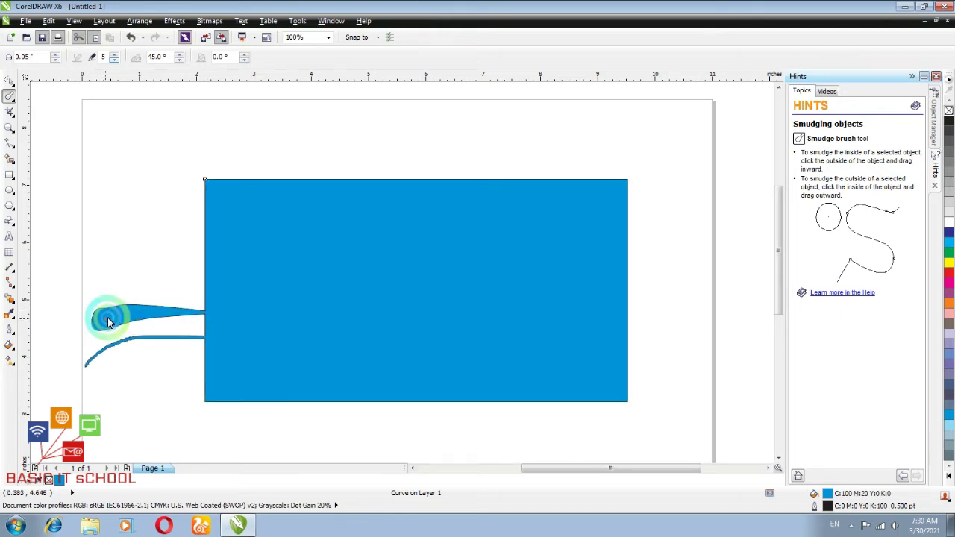
click(221, 232)
mouse_move(222, 232)
mouse_down()
mouse_move(208, 282)
mouse_move(175, 277)
mouse_move(102, 291)
mouse_up()
click(203, 247)
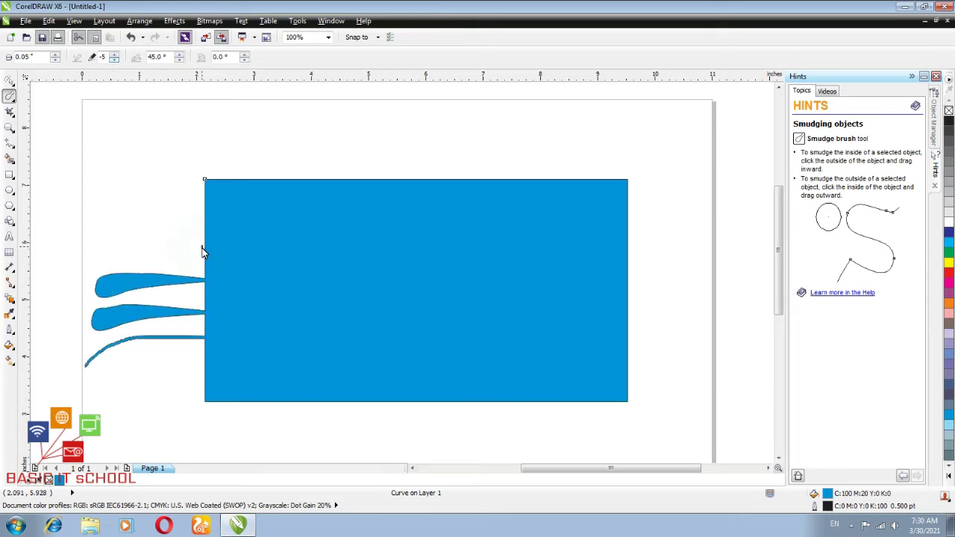
Smudge two curved, widening cuts from the upper left edge down into the inside of the rectangle.
drag(204, 251, 273, 300)
click(247, 279)
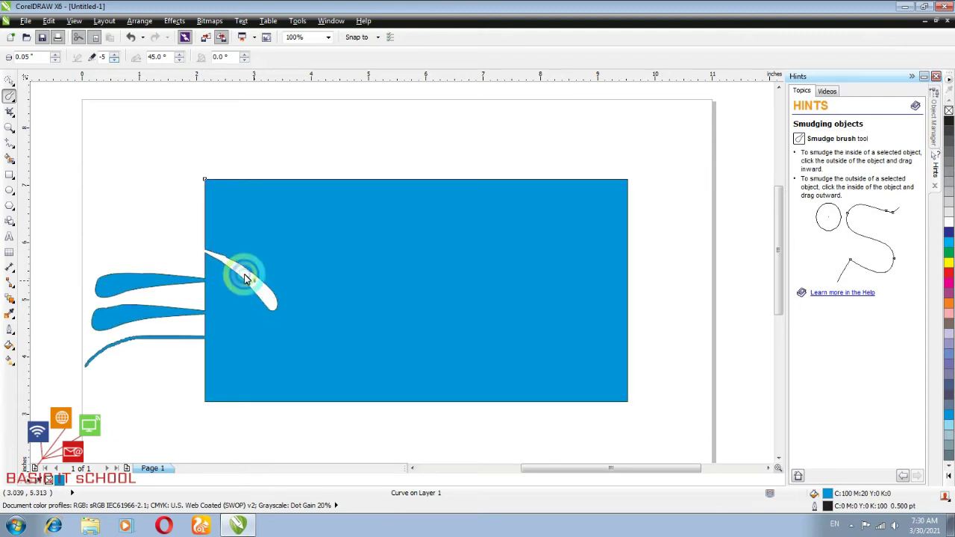
click(202, 224)
mouse_move(203, 224)
mouse_down()
mouse_move(299, 282)
mouse_move(308, 312)
mouse_up()
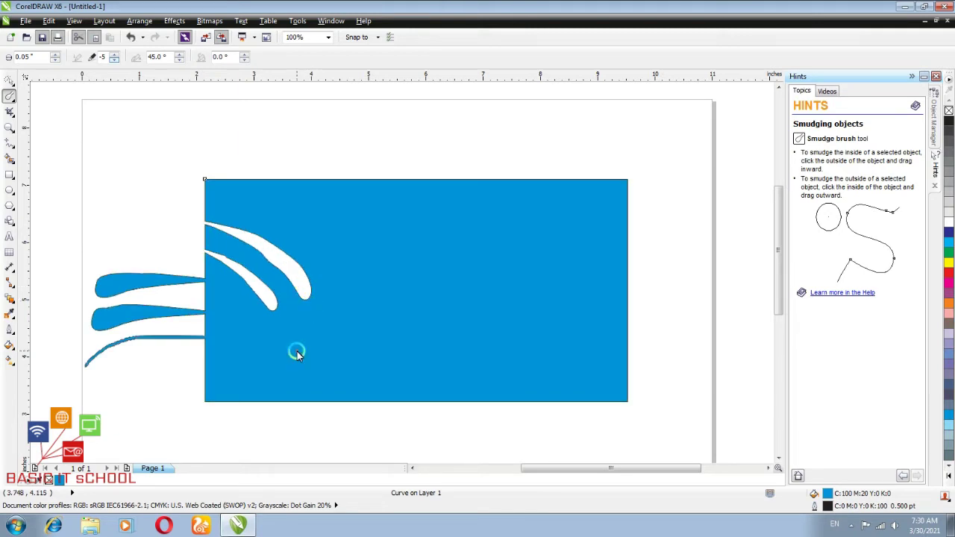
click(264, 283)
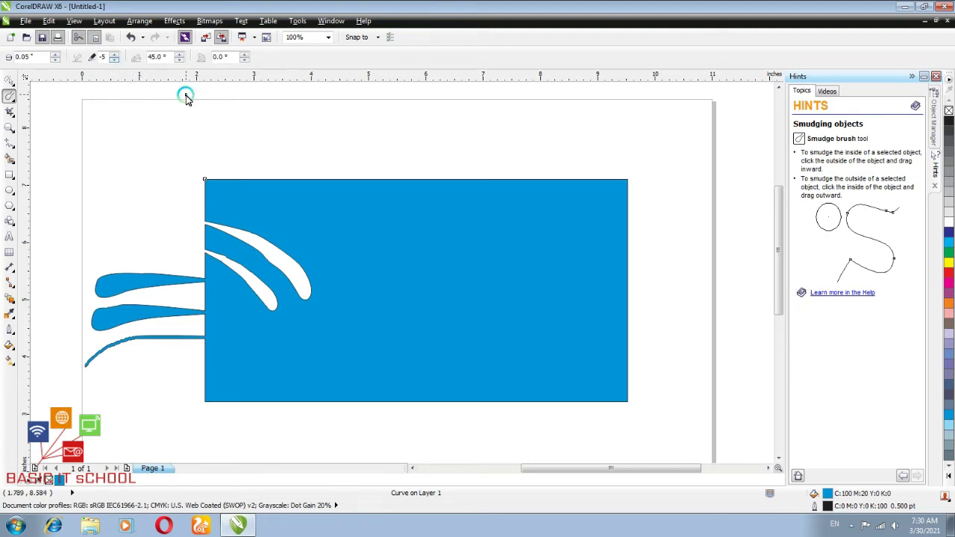
Set the Smudge Brush dryout to 5 and smudge short tapering spikes outward from the rectangle's left edge.
click(116, 58)
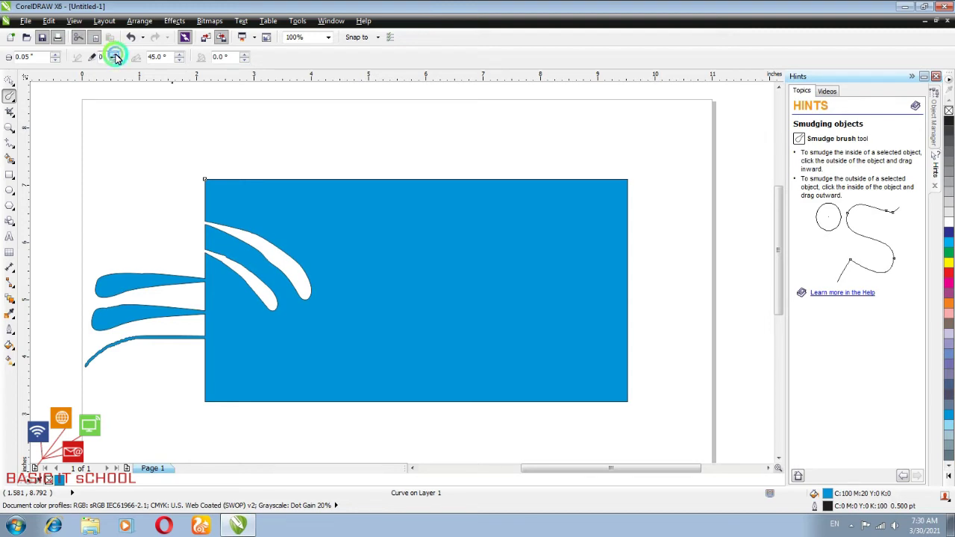
click(116, 58)
click(116, 58)
click(116, 58)
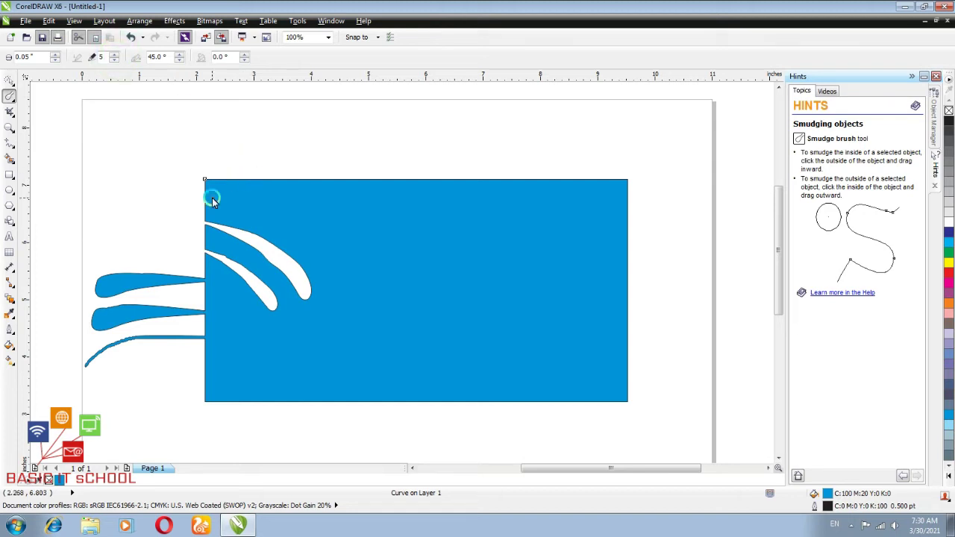
click(206, 375)
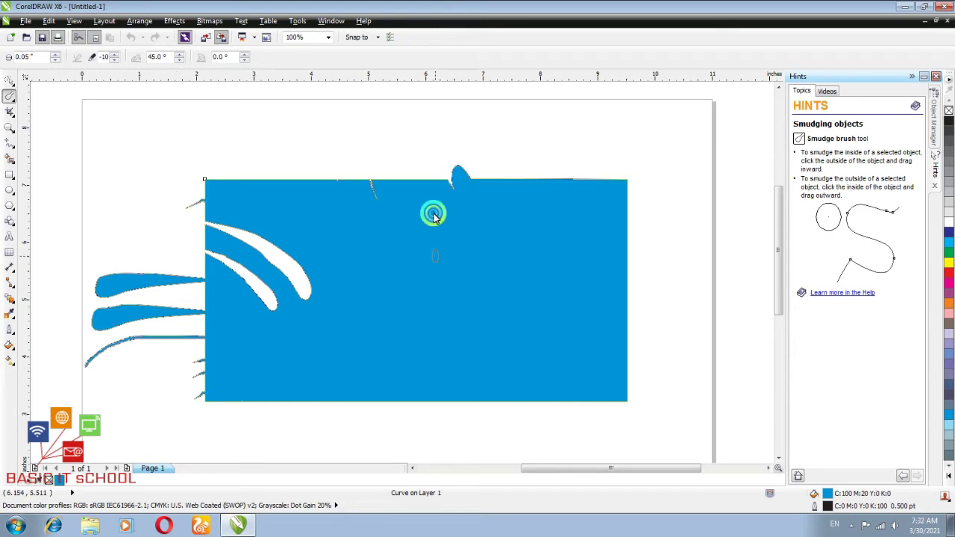
Smudge long thick strands outward from the rectangle's upper, right and lower edges.
drag(434, 216, 425, 108)
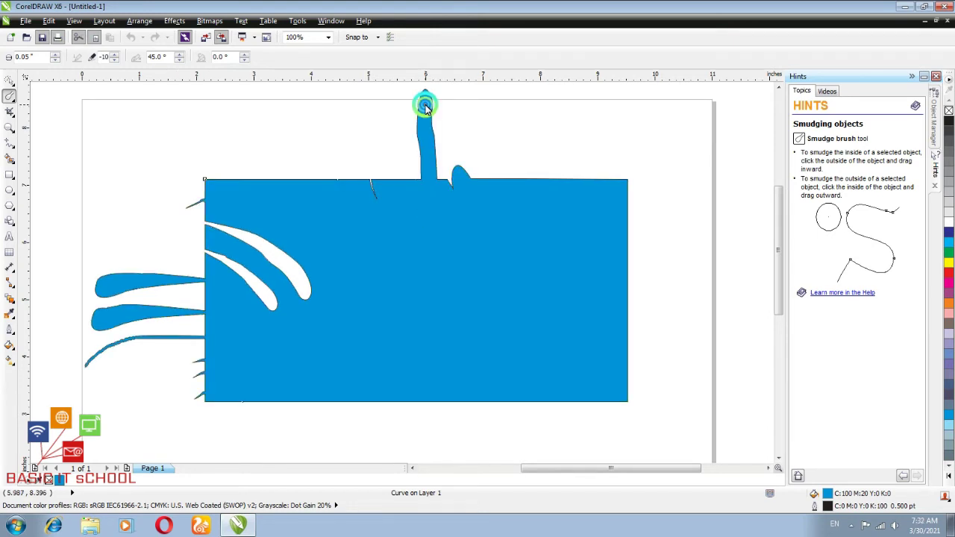
drag(579, 202, 618, 110)
drag(666, 278, 717, 400)
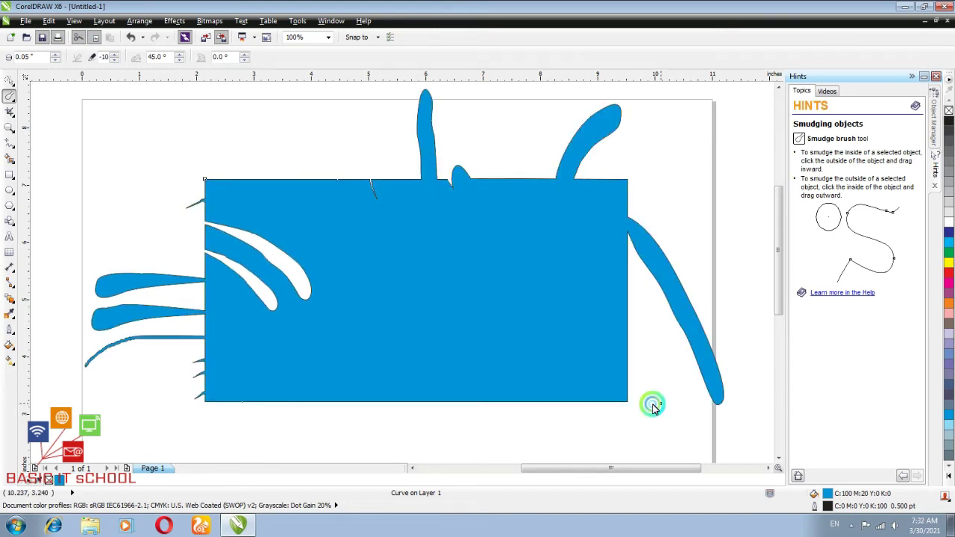
drag(600, 392, 519, 459)
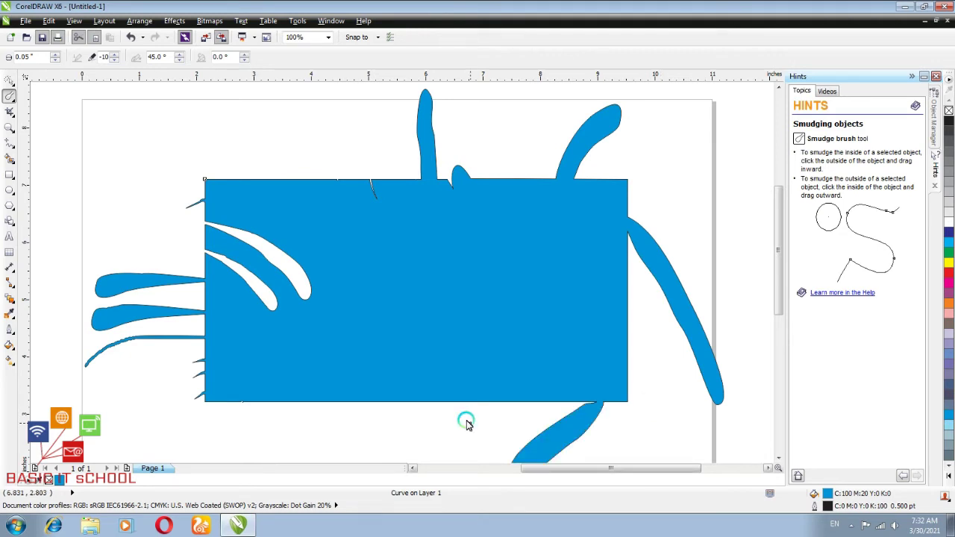
mouse_move(376, 392)
mouse_down()
mouse_move(282, 441)
mouse_move(282, 451)
mouse_move(295, 449)
mouse_up()
Smudge two long cuts from the lower edge up into the shape, and smudge blue across the left cut.
drag(448, 394, 469, 286)
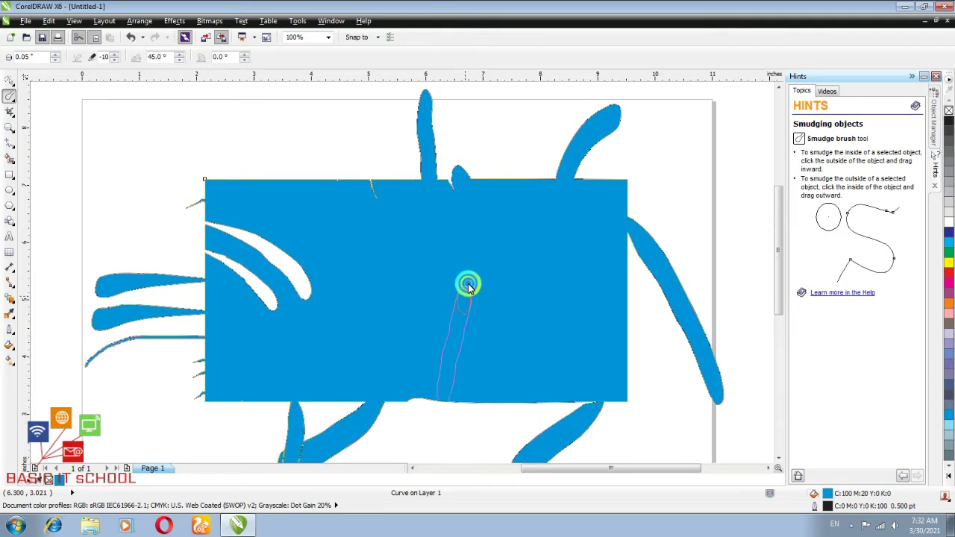
drag(469, 286, 473, 261)
drag(408, 403, 431, 210)
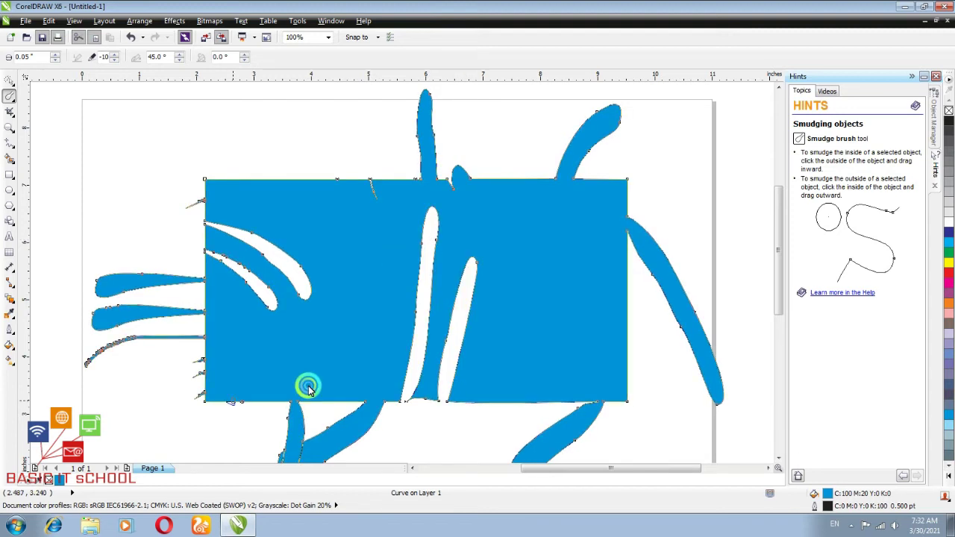
drag(418, 317, 374, 236)
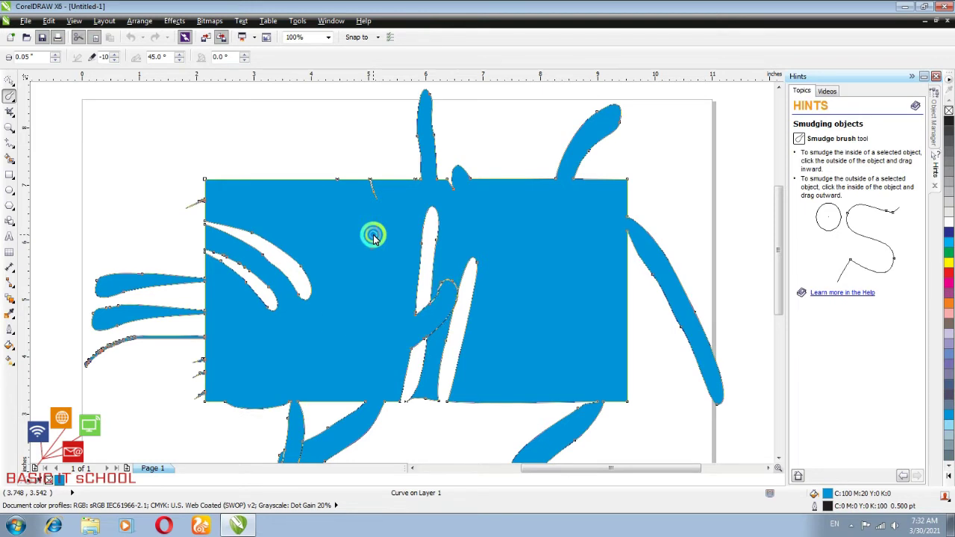
Smudge a long, widening cut from the rectangle's upper edge down into the blue area, between the curved cuts and the central ones.
drag(313, 179, 337, 338)
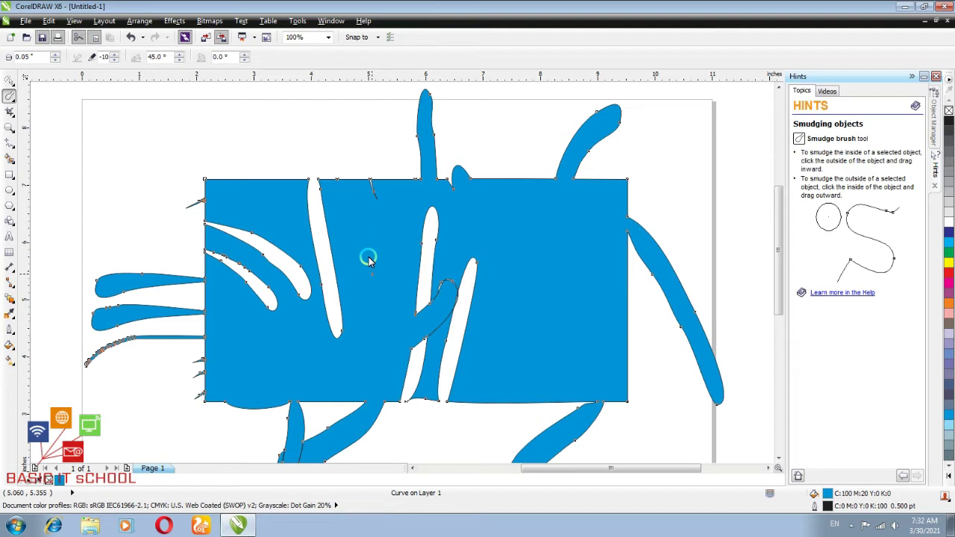
click(456, 363)
click(16, 39)
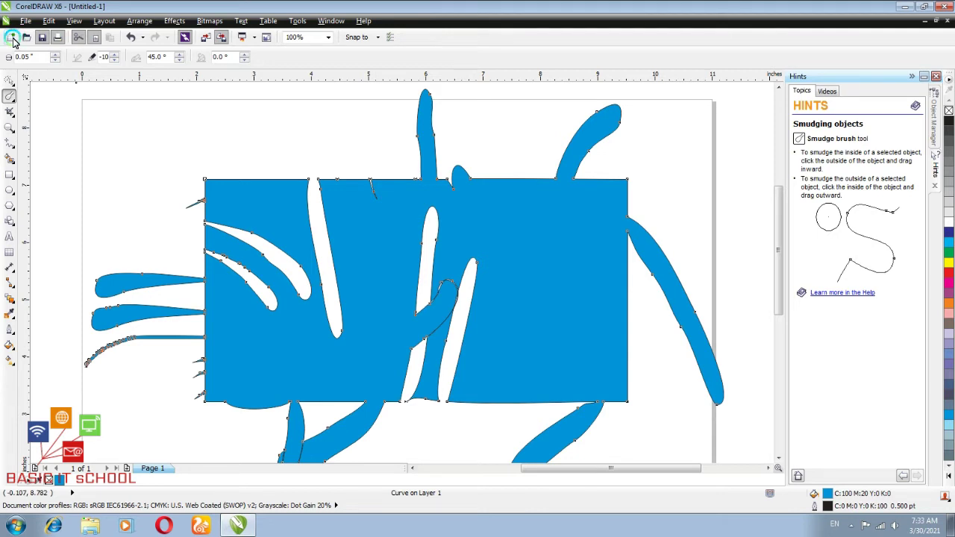
click(771, 274)
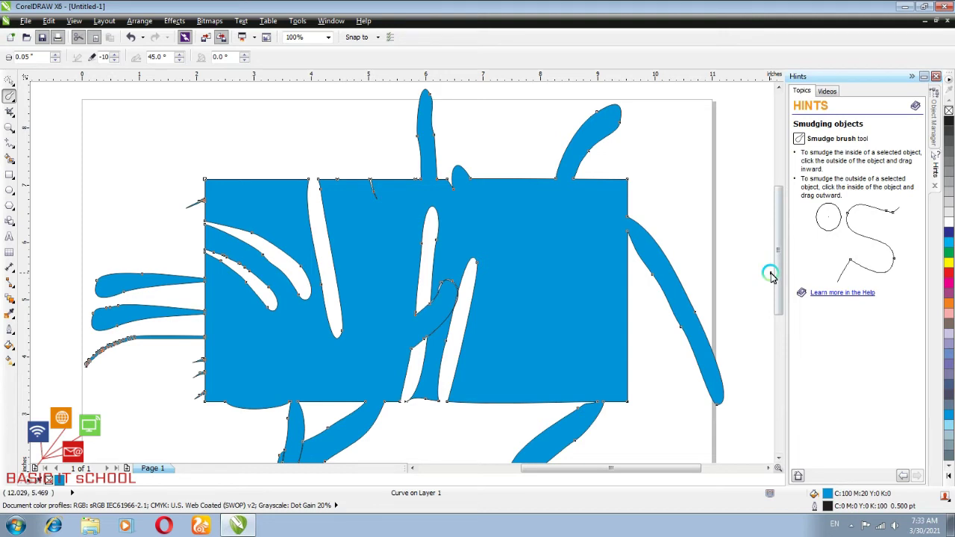
Select the smudged blue shape with the Pick tool and delete it from the page.
mouse_move(772, 274)
mouse_down()
mouse_move(782, 376)
mouse_move(789, 329)
mouse_up()
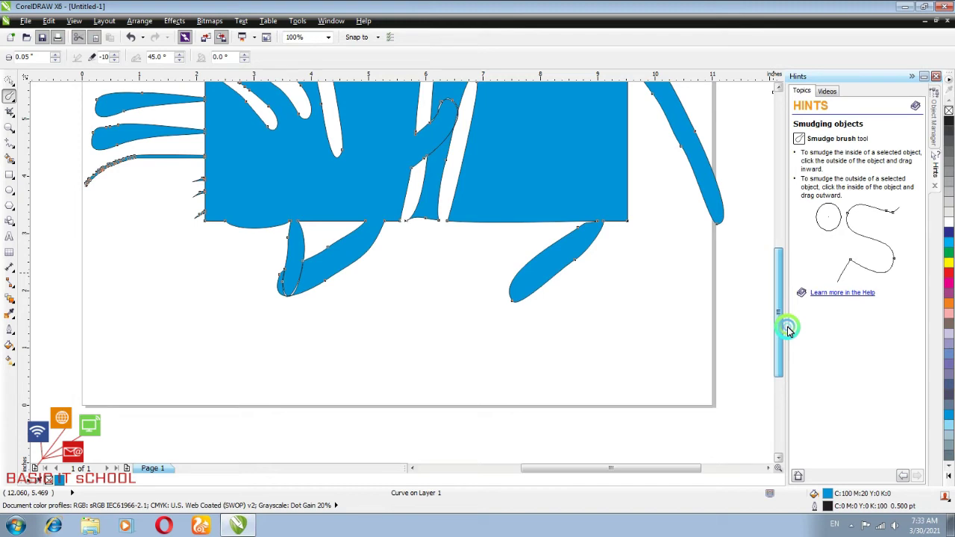
drag(788, 329, 788, 223)
click(8, 78)
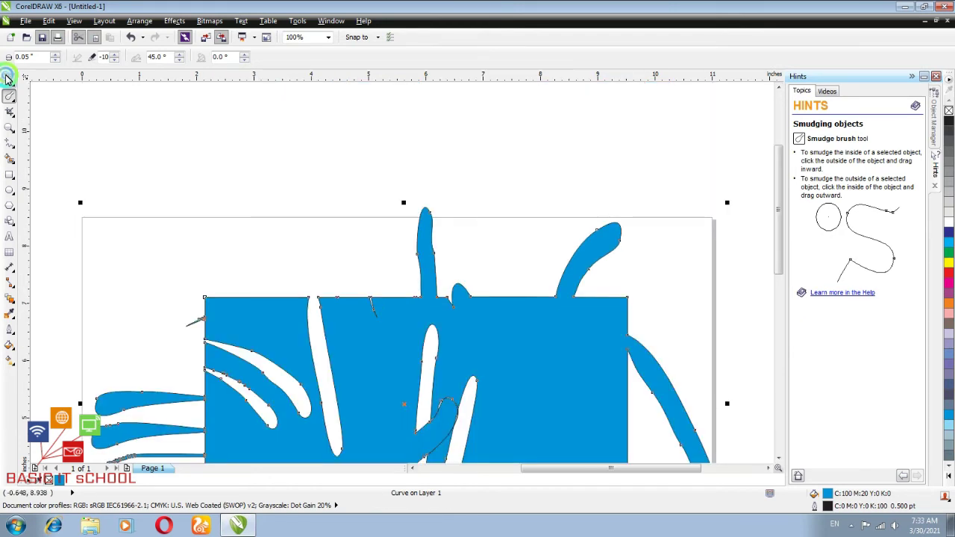
click(8, 79)
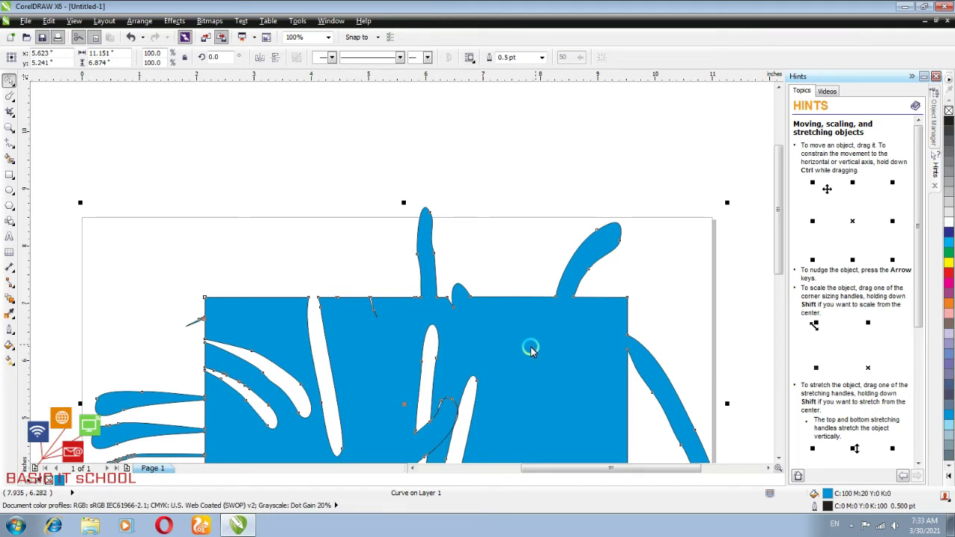
right_click(492, 364)
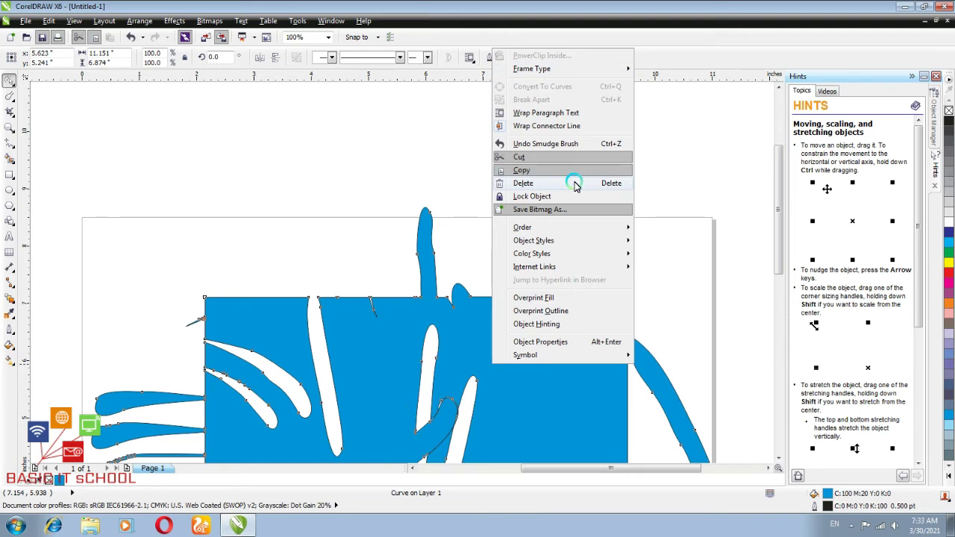
click(575, 183)
drag(778, 223, 536, 286)
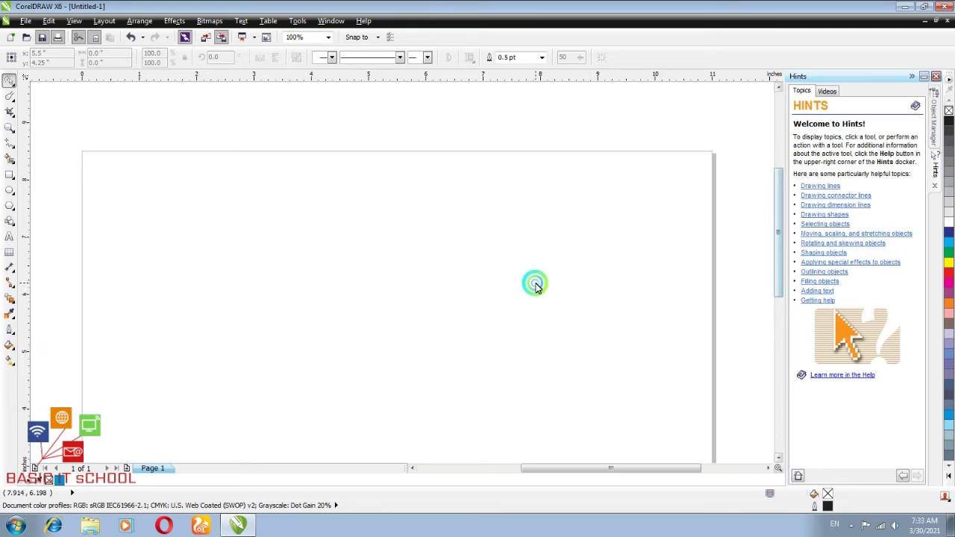
Draw an ellipse in the middle of the page and enlarge it to about 6.1 by 4.7 inches.
click(12, 194)
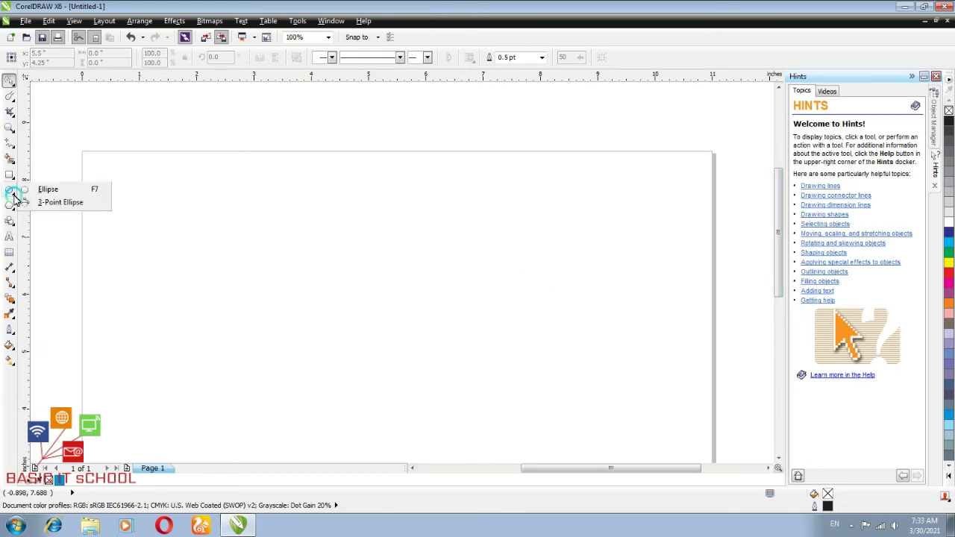
click(72, 189)
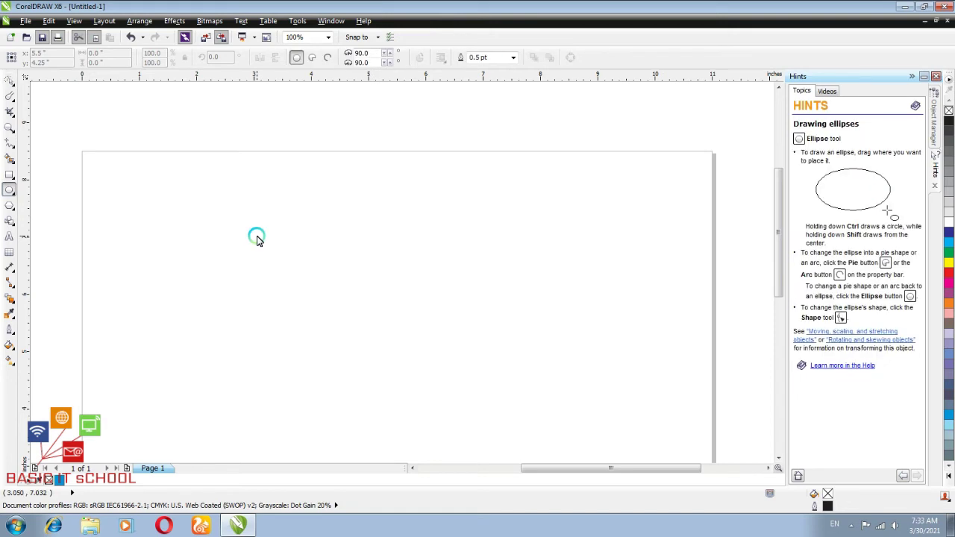
drag(256, 238, 534, 451)
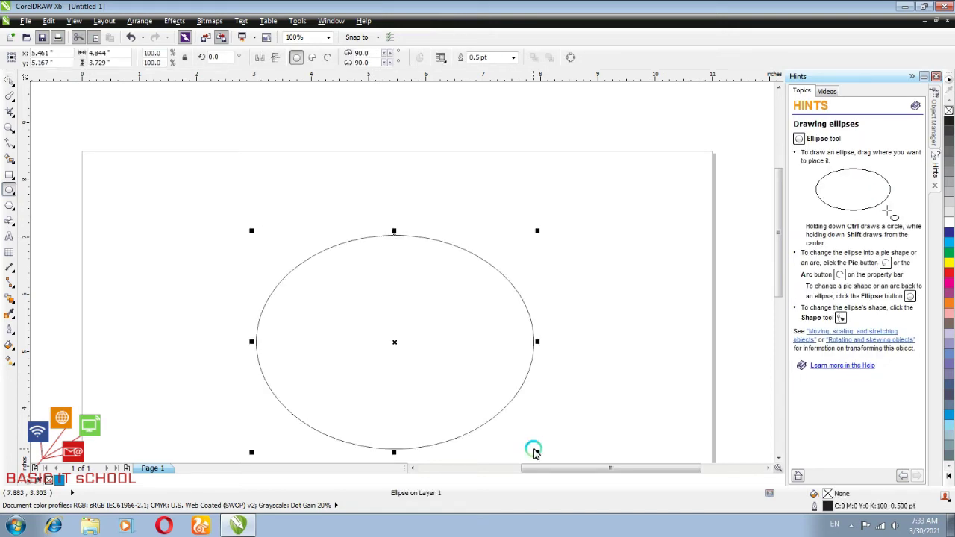
drag(251, 231, 191, 181)
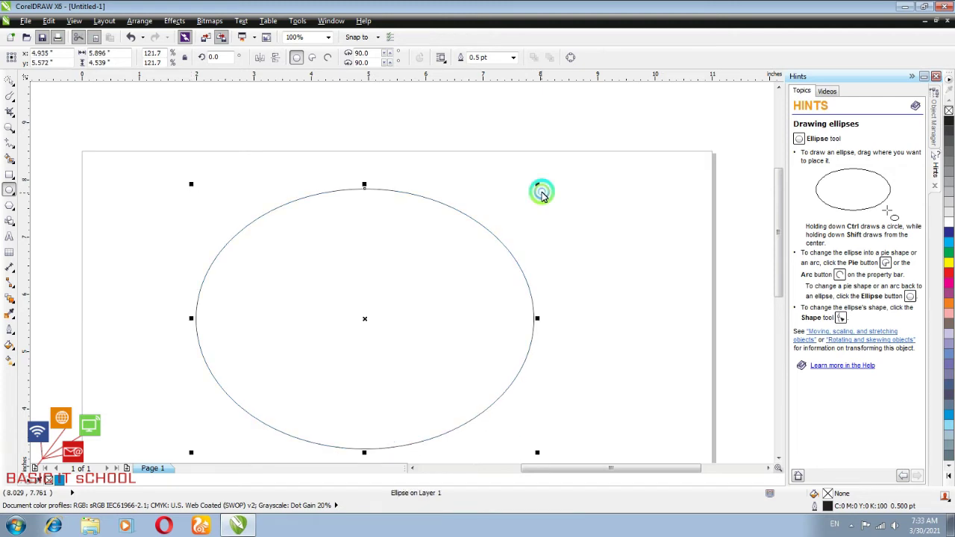
drag(542, 193, 554, 179)
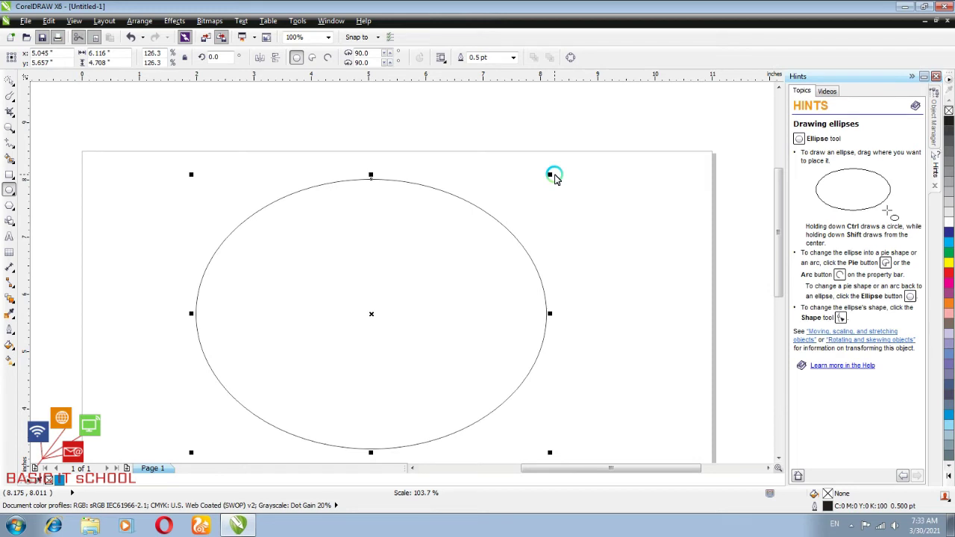
drag(553, 176, 554, 177)
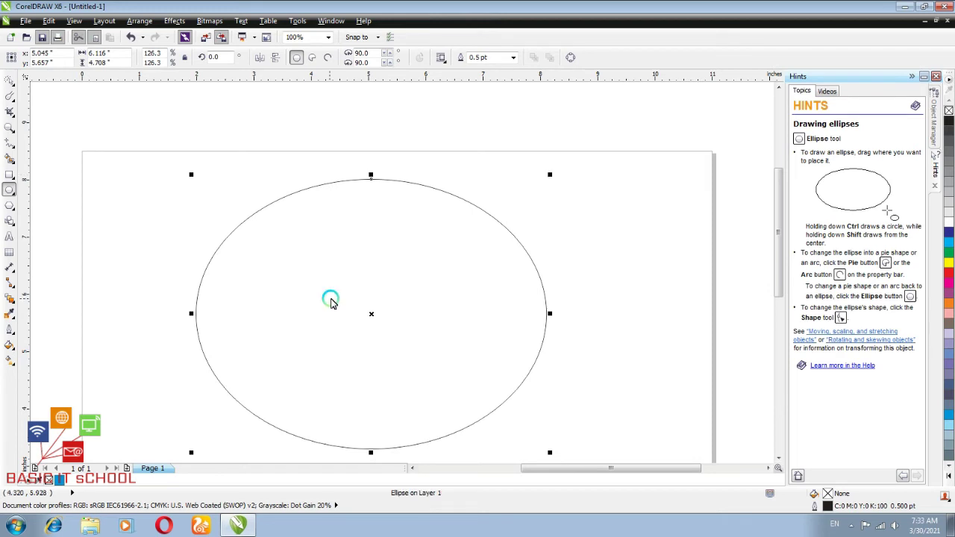
Choose the Roughen Brush and roughen a small spot on the ellipse's upper left outline.
scroll(332, 300, up, 2)
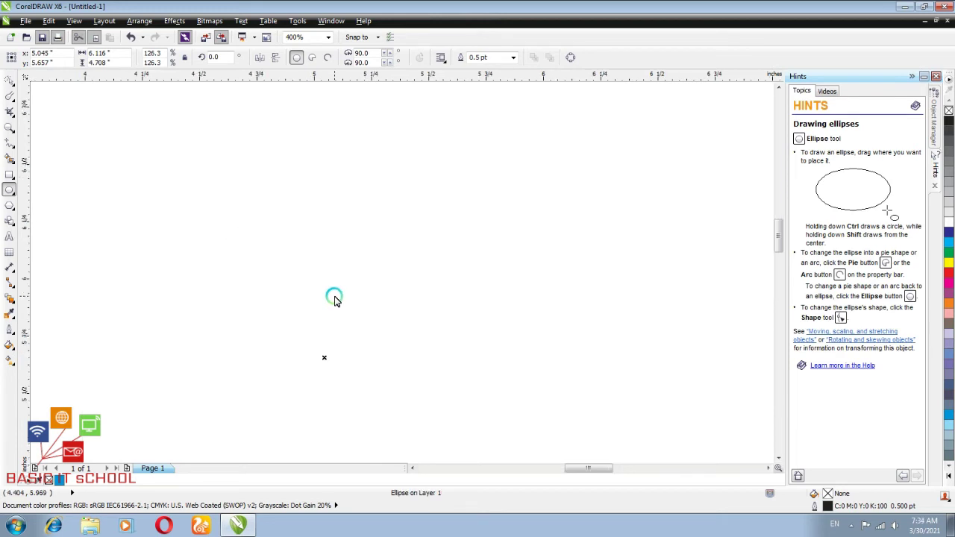
scroll(333, 299, down, 1)
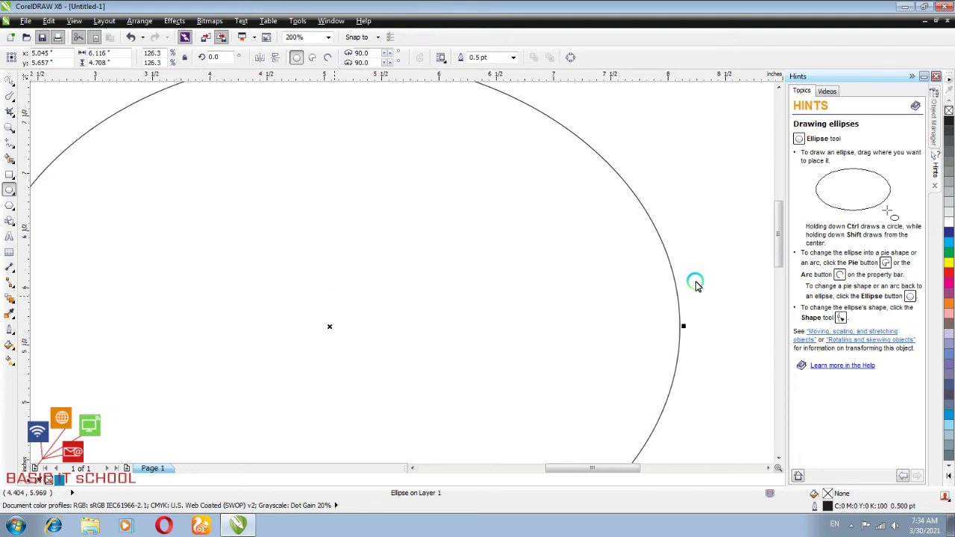
mouse_move(610, 468)
mouse_down()
mouse_move(602, 468)
mouse_move(611, 468)
mouse_up()
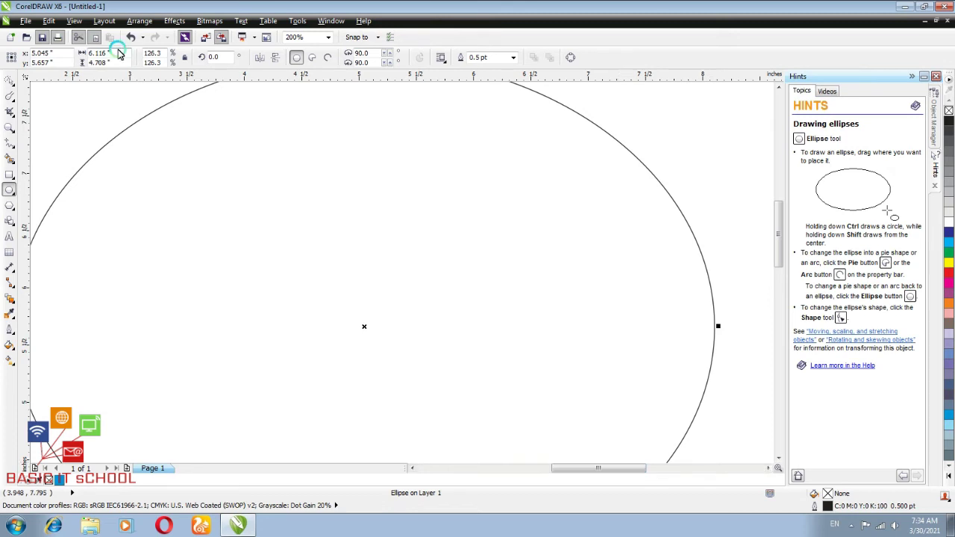
click(12, 97)
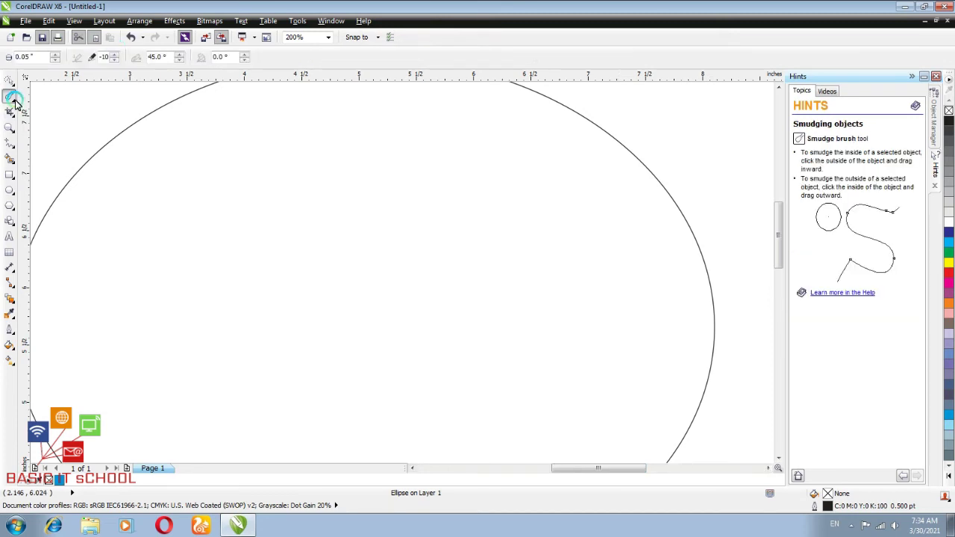
click(14, 102)
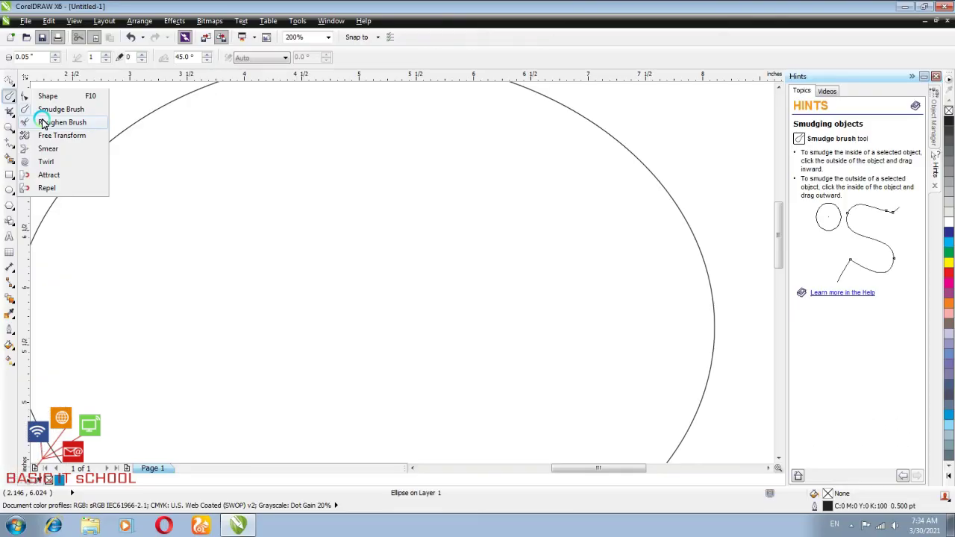
click(81, 153)
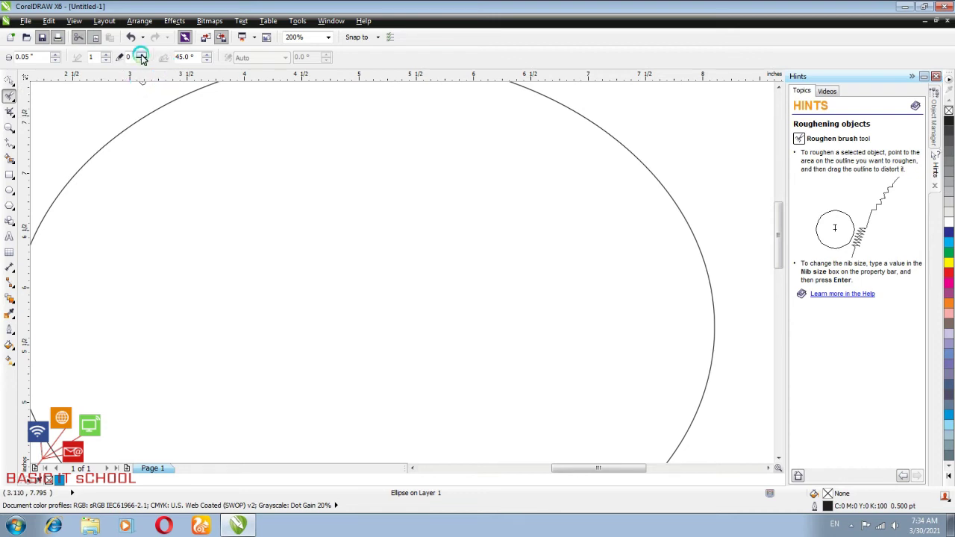
drag(87, 162, 111, 180)
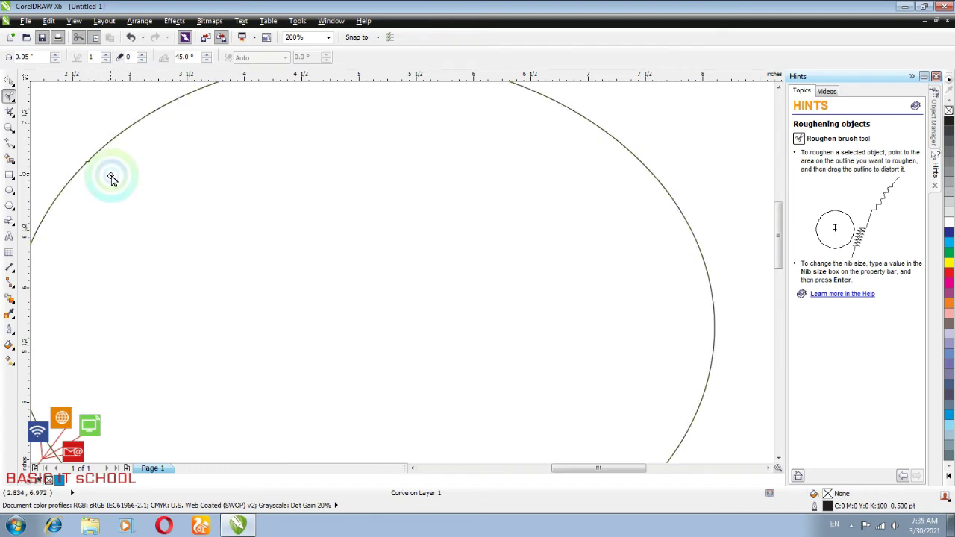
click(111, 176)
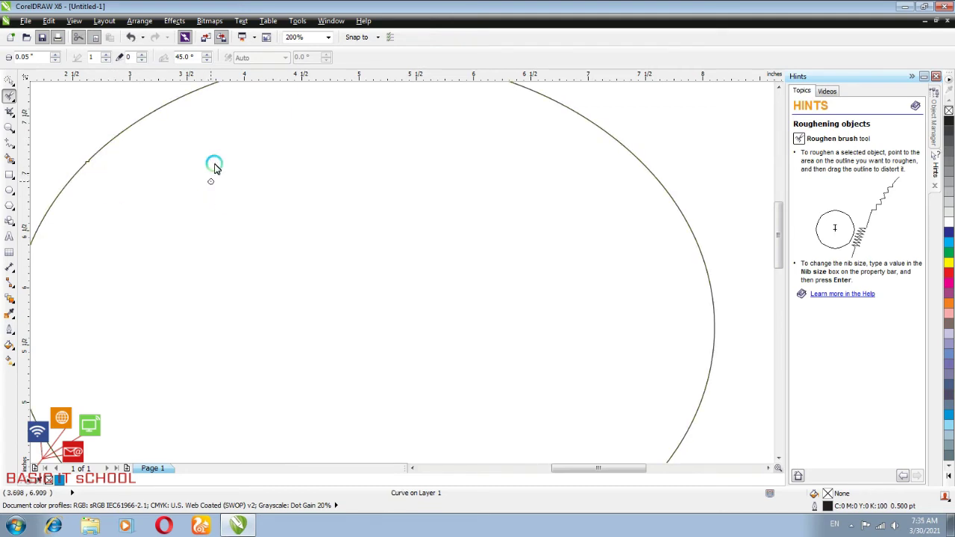
Roughen a short stretch of the ellipse's upper left outline into a zigzag with spike frequency 1 and dryout 0.
click(327, 37)
click(309, 141)
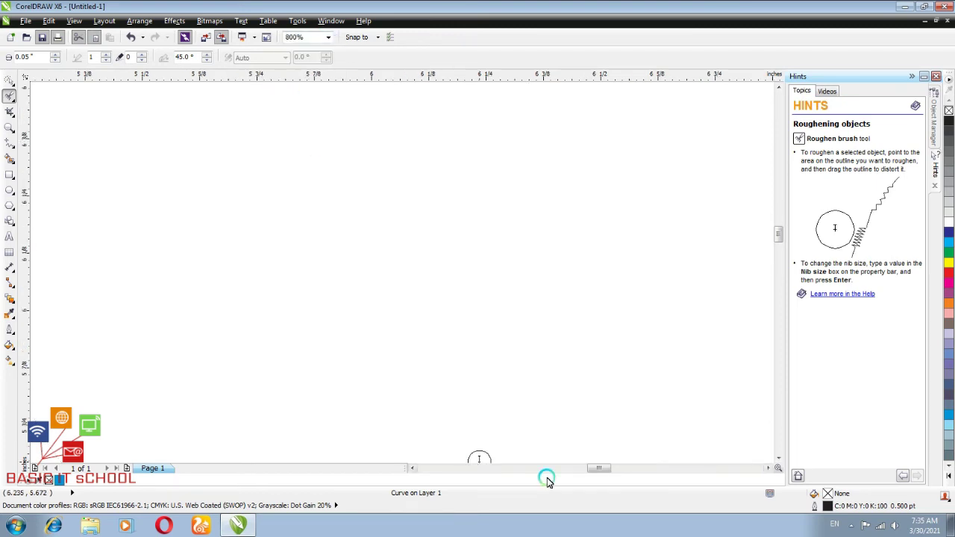
scroll(510, 479, up, 3)
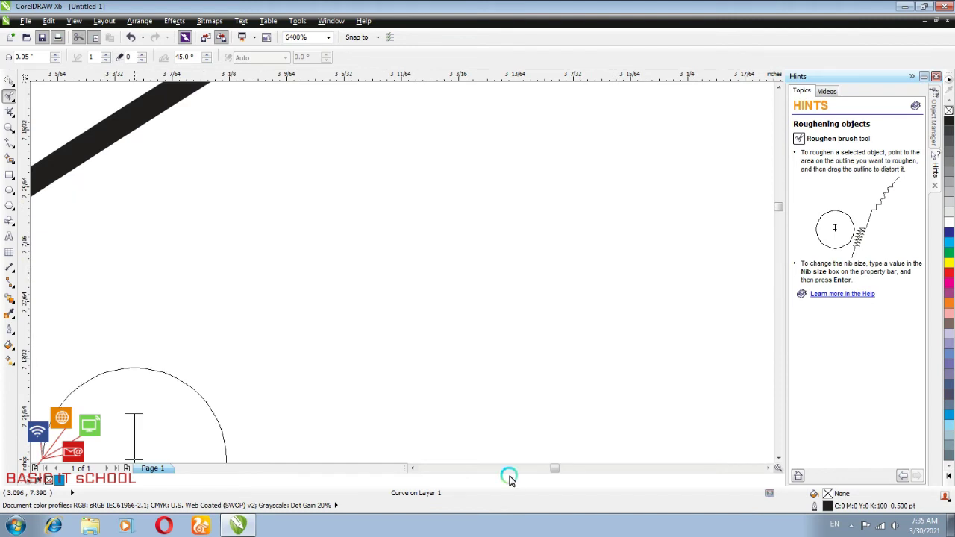
click(414, 469)
click(414, 469)
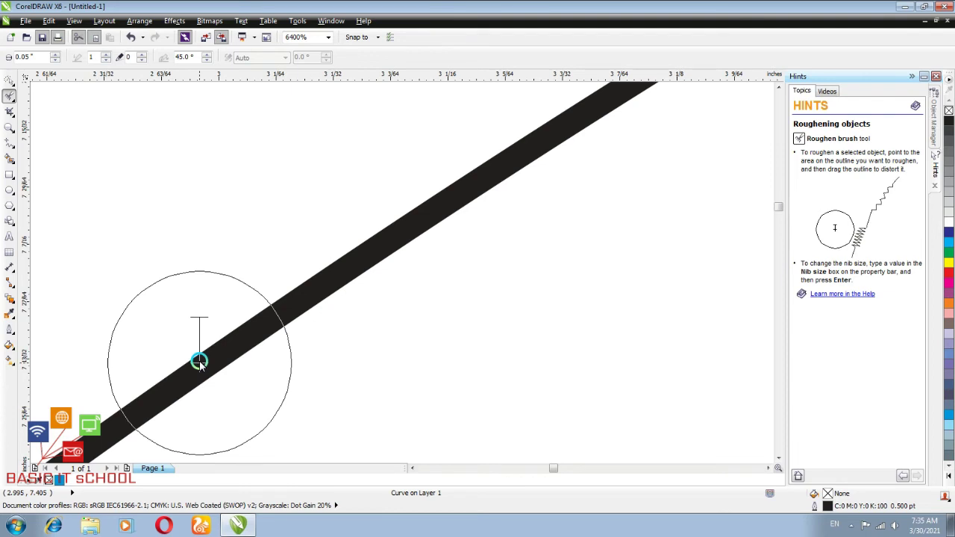
mouse_move(199, 362)
mouse_down()
mouse_move(379, 294)
mouse_move(484, 187)
mouse_move(729, 341)
mouse_up()
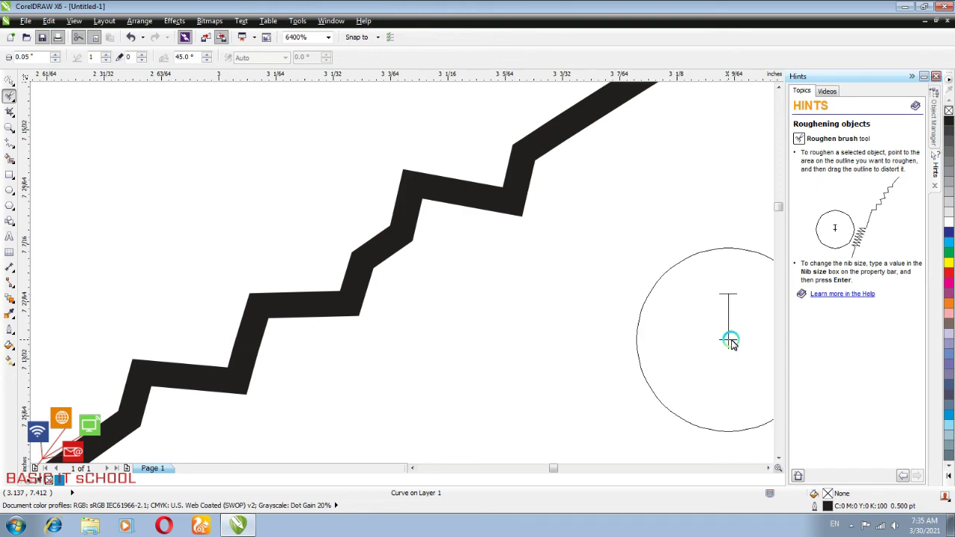
key(F3)
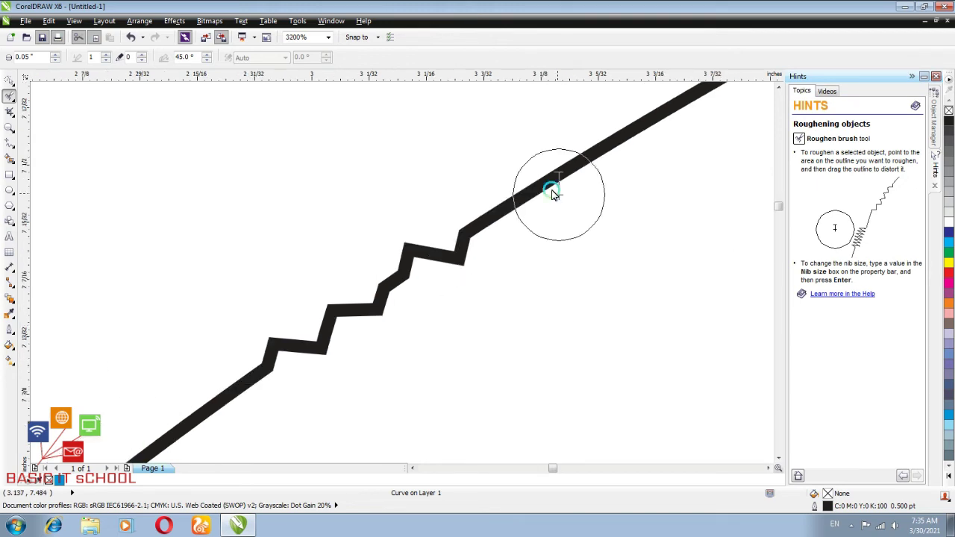
drag(553, 192, 210, 89)
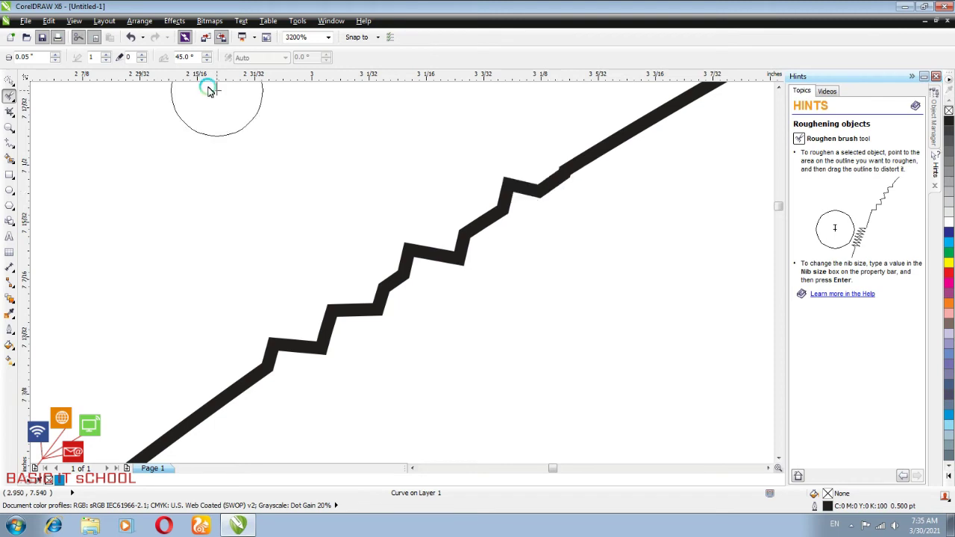
Set the Roughen Brush dryout to 5 and roughen the outline below, above and across the existing zigzag.
click(145, 56)
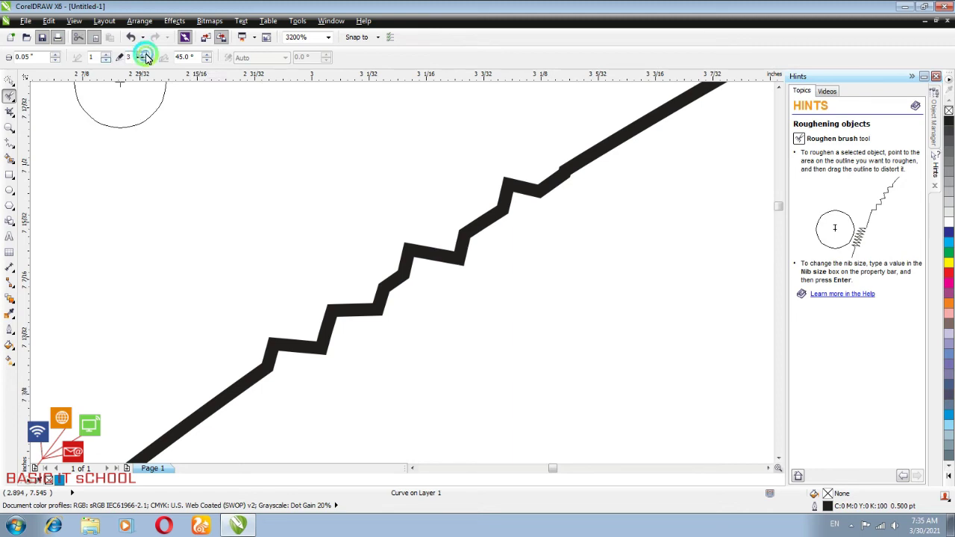
click(141, 55)
click(142, 54)
drag(146, 451, 198, 429)
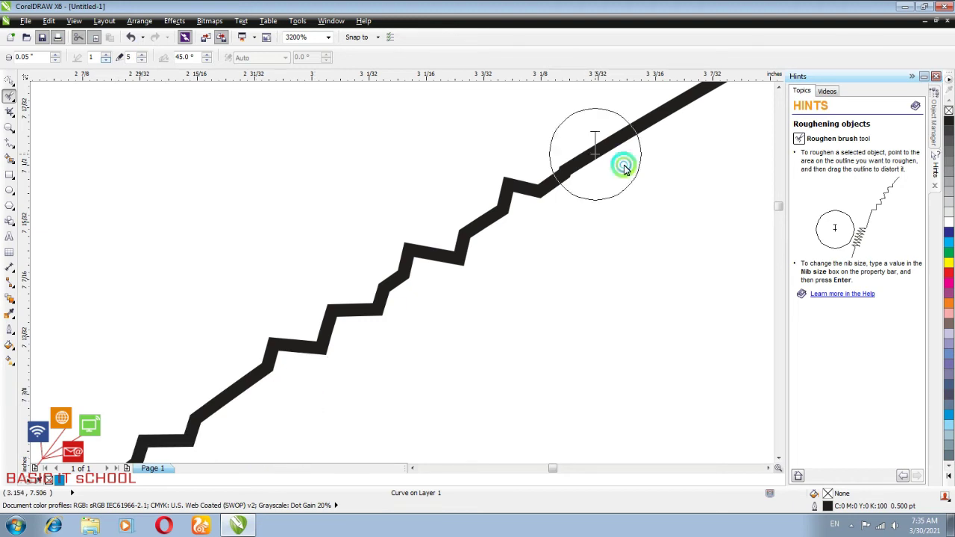
mouse_move(625, 169)
mouse_down()
mouse_move(341, 323)
mouse_move(237, 414)
mouse_up()
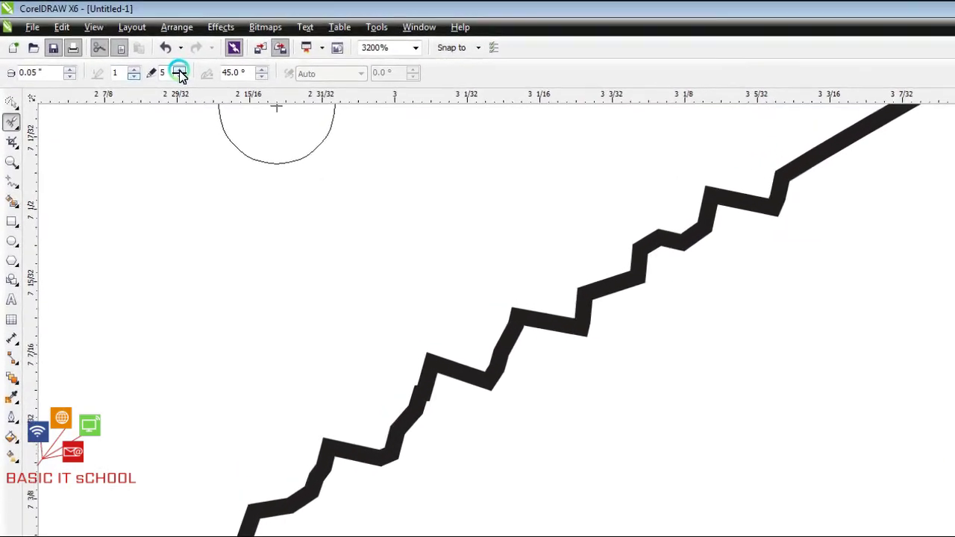
Set the Roughen Brush dryout to 10 and spike frequency to 5, and roughen the straight outline beyond the zigzag's upper end.
click(179, 69)
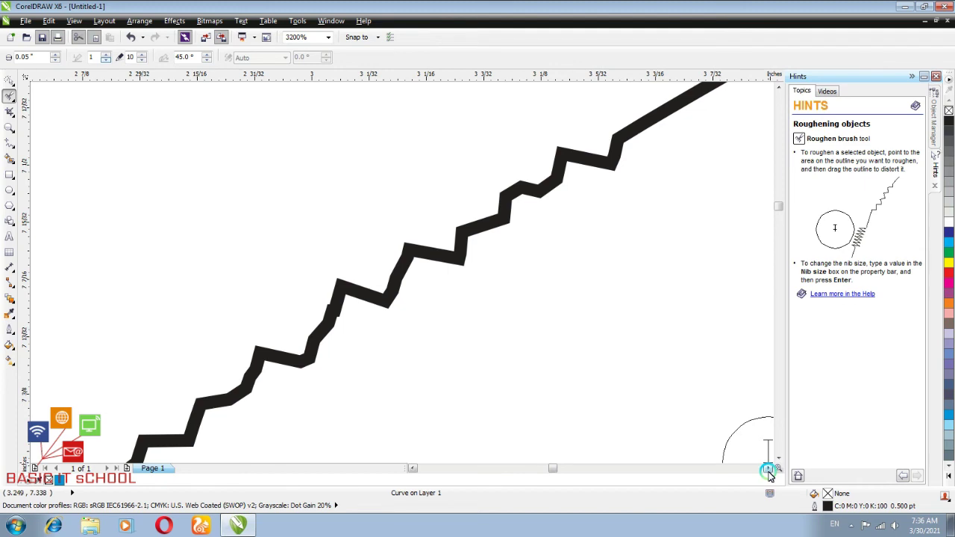
drag(770, 474, 778, 88)
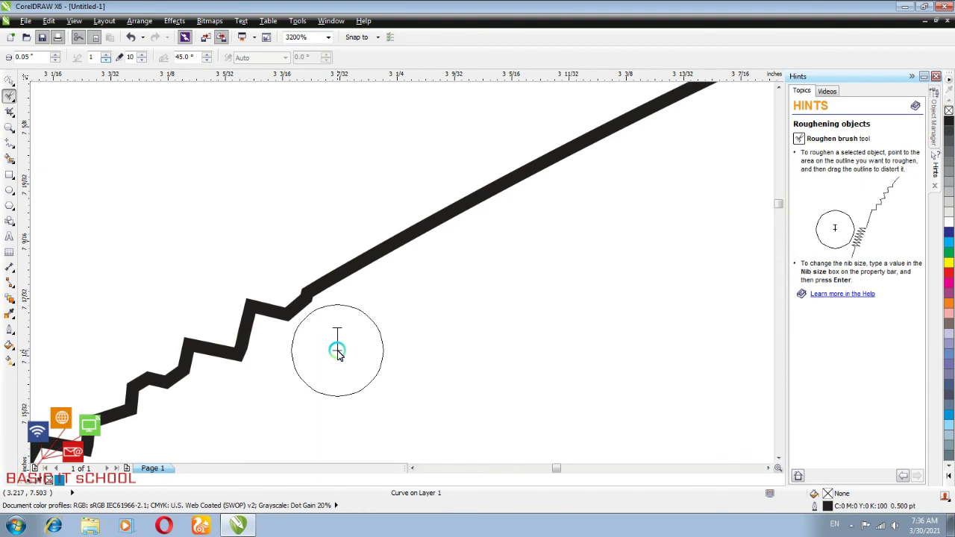
click(105, 57)
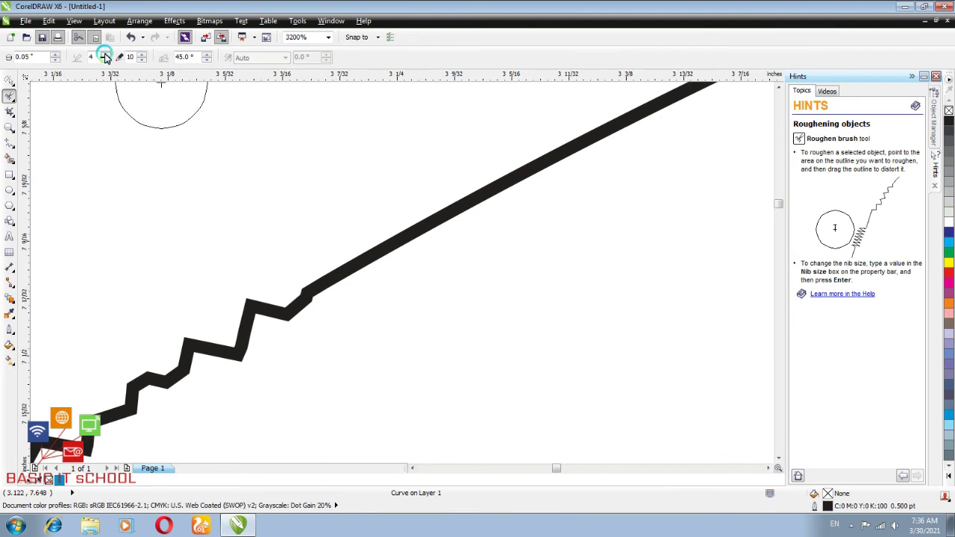
click(106, 57)
drag(388, 243, 541, 182)
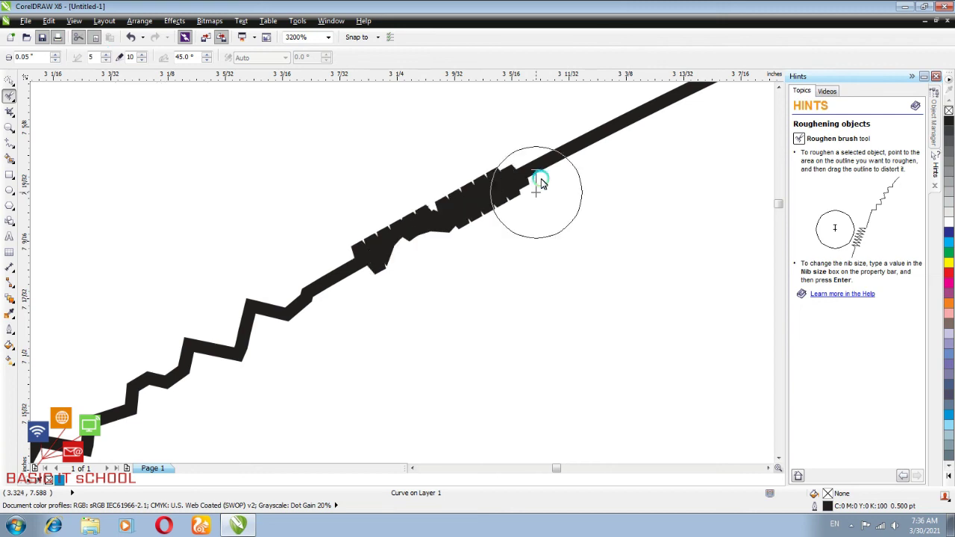
Extend the dense roughening up the outline, and roughen a separate stretch above it with spike frequency 3.
drag(541, 183, 590, 148)
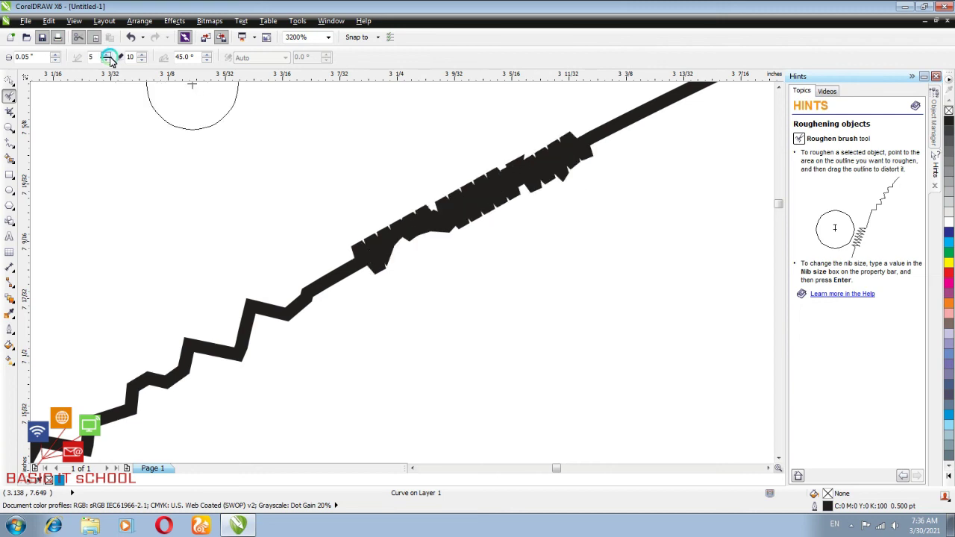
click(108, 60)
click(108, 61)
drag(623, 133, 705, 90)
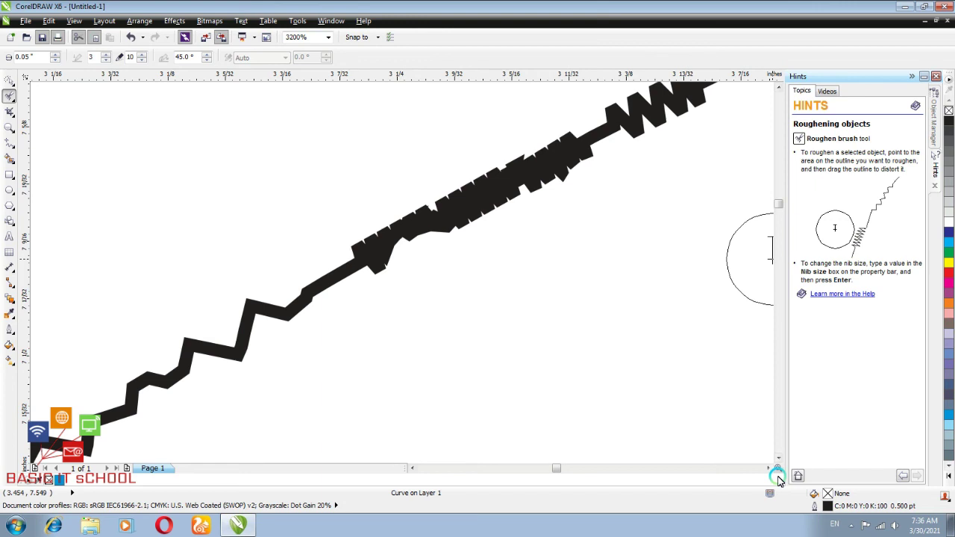
Roughen the long smooth stretch of outline above the existing spikes with spike frequency 3 and dryout 10.
drag(778, 480, 790, 152)
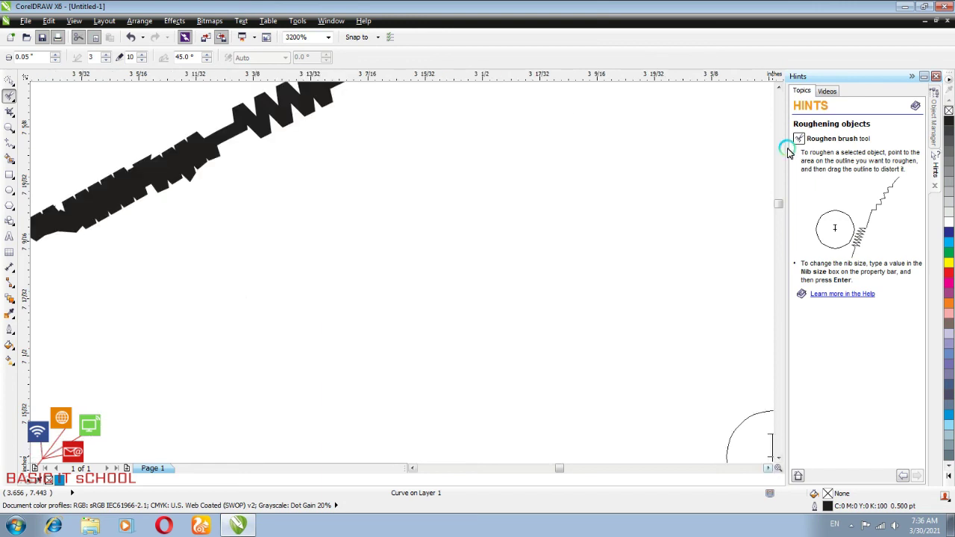
scroll(548, 197, up, 3)
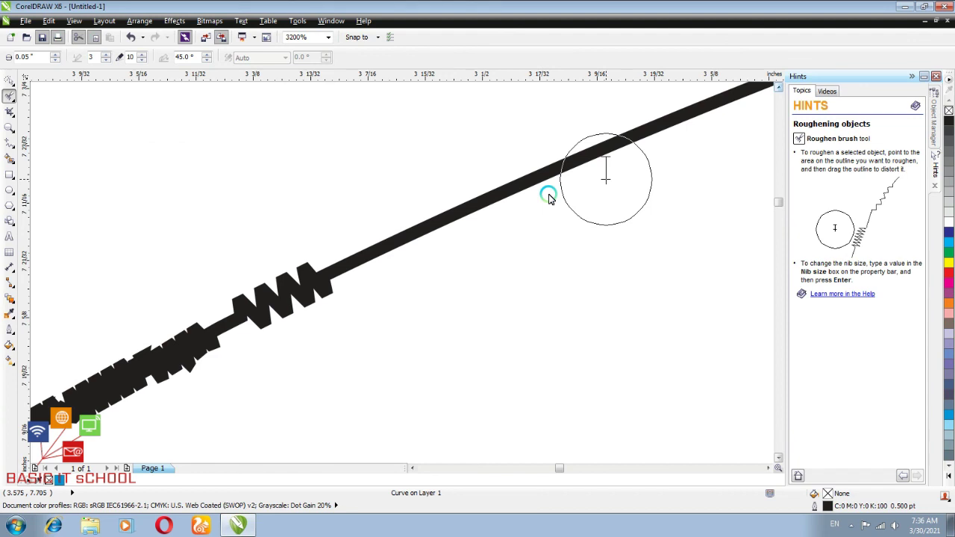
drag(605, 179, 556, 377)
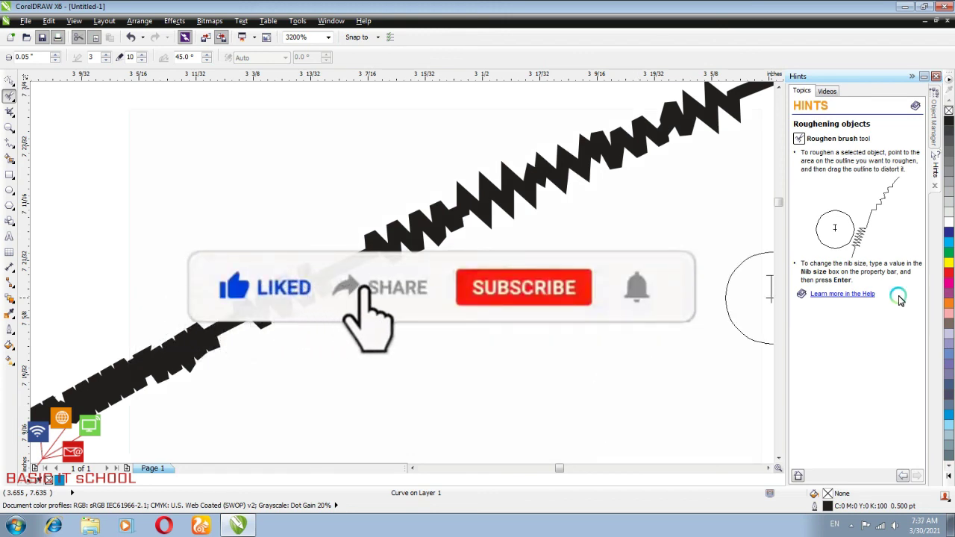
click(850, 526)
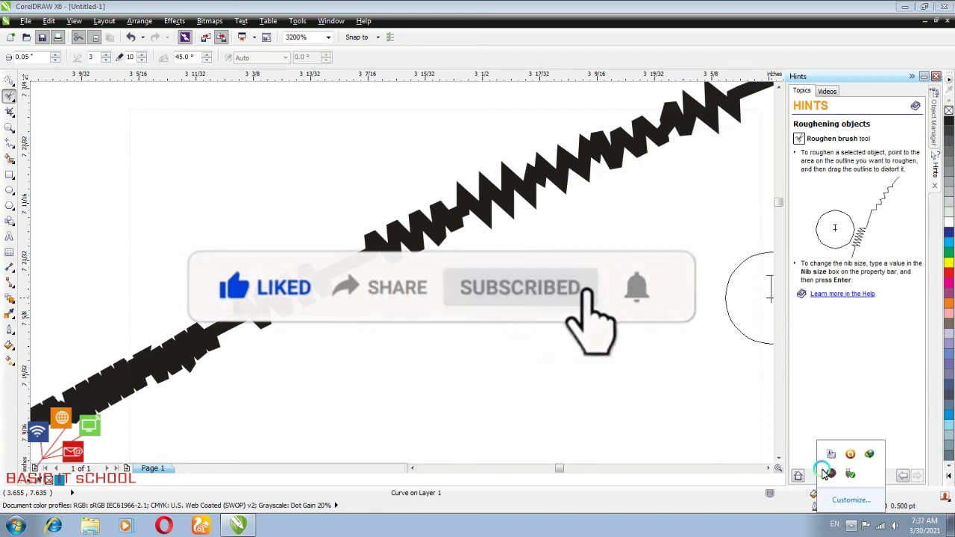